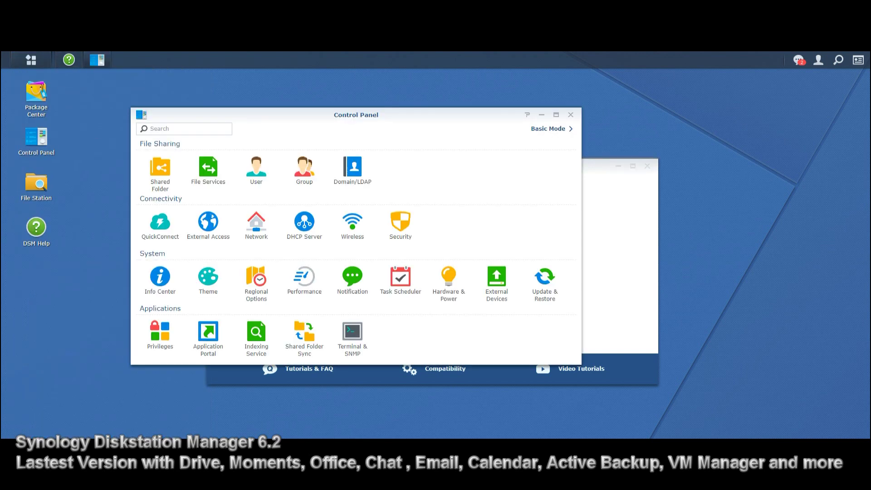
Review the General, Service and Synology Account information in Info Center, and close the Control Panel and DSM Help windows
{"action": "left_click", "coordinate": [160, 278]}
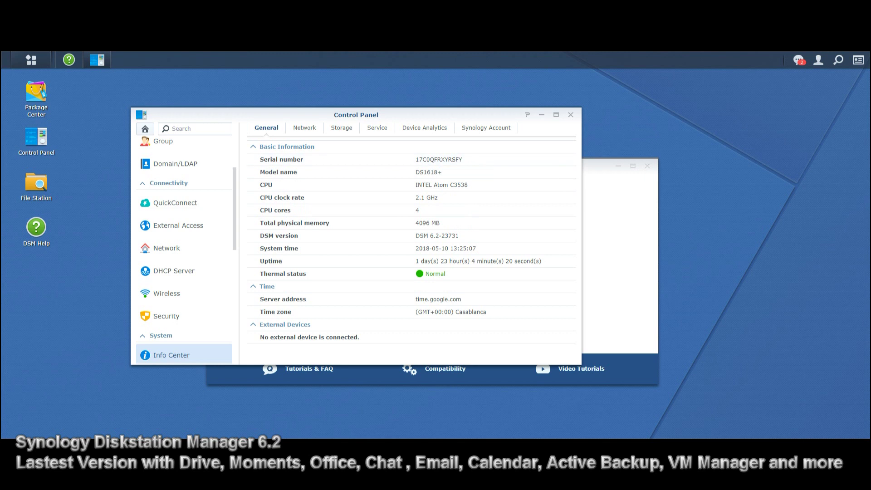
{"action": "left_click", "coordinate": [377, 127]}
{"action": "left_click", "coordinate": [266, 128]}
{"action": "left_click", "coordinate": [486, 128]}
{"action": "left_click", "coordinate": [267, 128]}
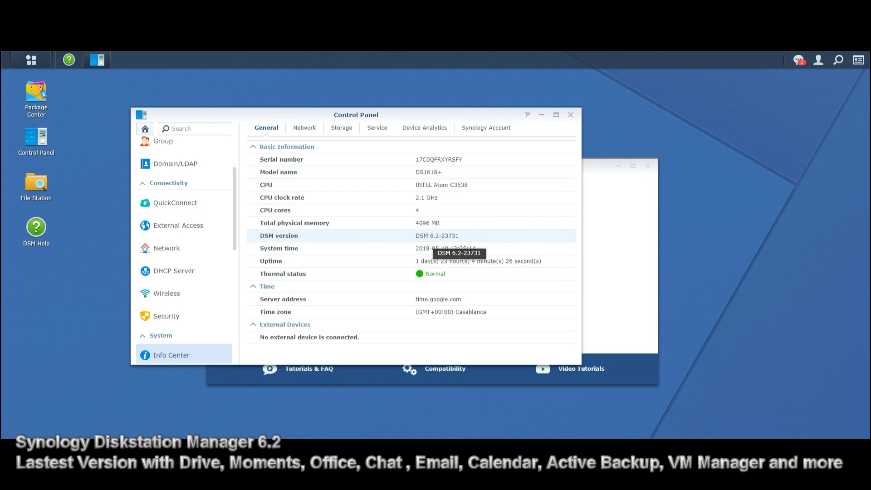
{"action": "left_click", "coordinate": [571, 115]}
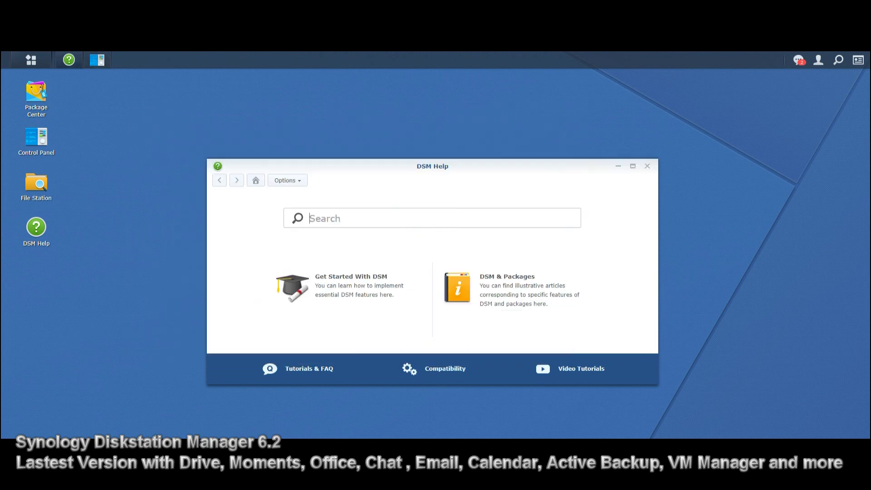
{"action": "left_click", "coordinate": [647, 166]}
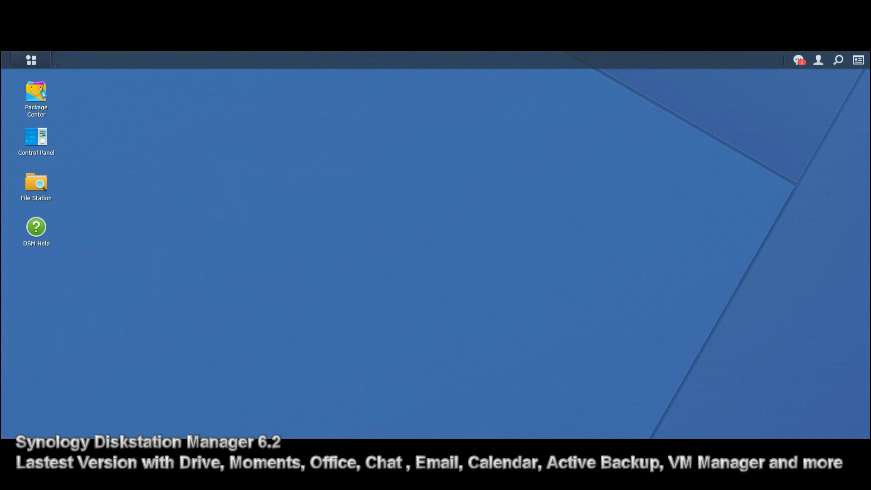
Open Package Center and Storage Manager, and examine the volume, storage pool, HDD/SSD, hot spare and SSD cache pages
{"action": "left_click", "coordinate": [36, 90]}
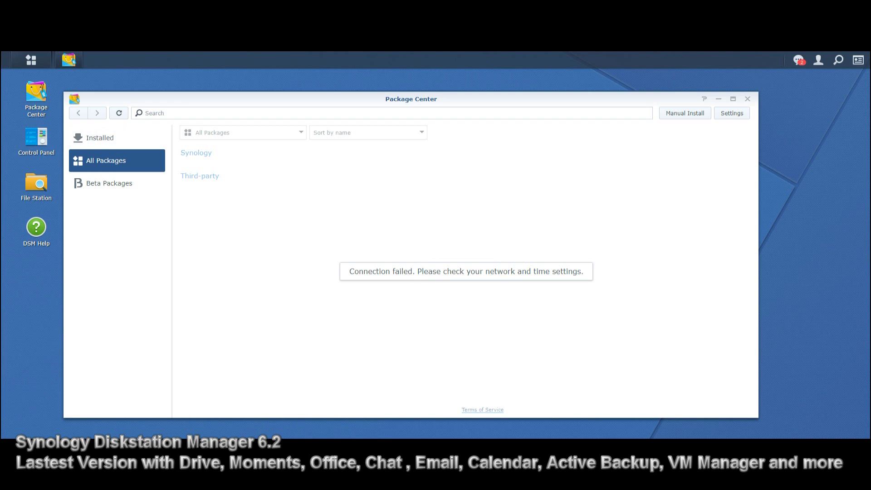
{"action": "left_click", "coordinate": [31, 59]}
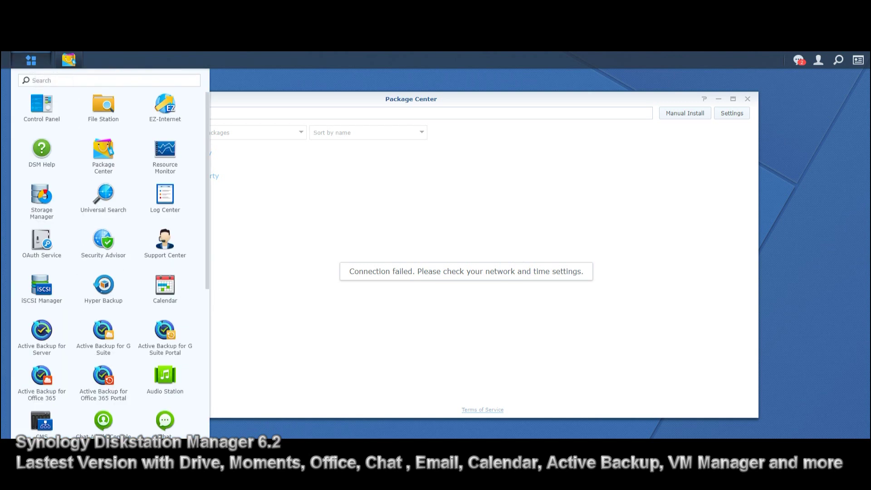
{"action": "scroll", "coordinate": [109, 272], "scroll_direction": "down", "scroll_amount": 3}
{"action": "left_click", "coordinate": [59, 214]}
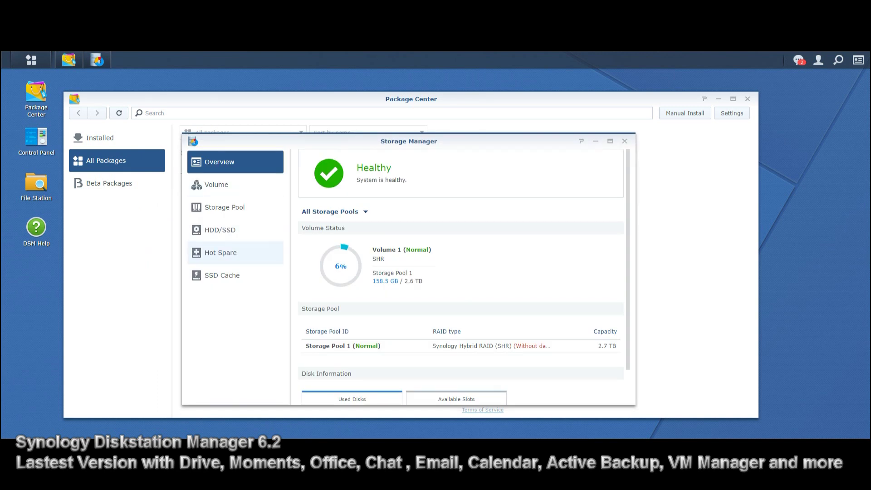
{"action": "left_click", "coordinate": [217, 185]}
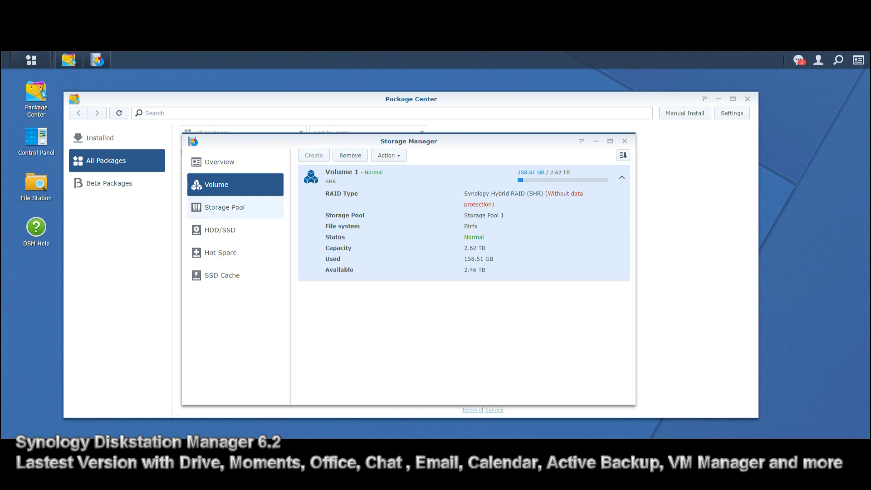
{"action": "left_click", "coordinate": [225, 207]}
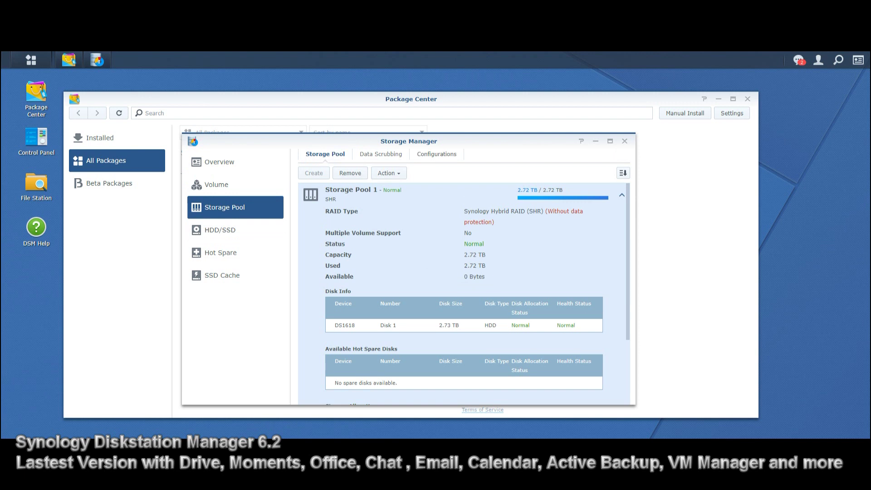
{"action": "left_click", "coordinate": [220, 230]}
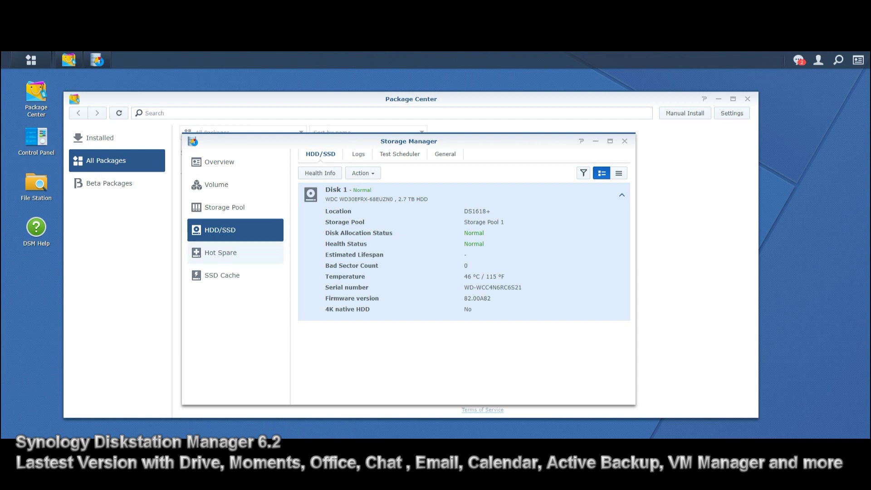
{"action": "left_click", "coordinate": [221, 252]}
{"action": "left_click", "coordinate": [222, 275]}
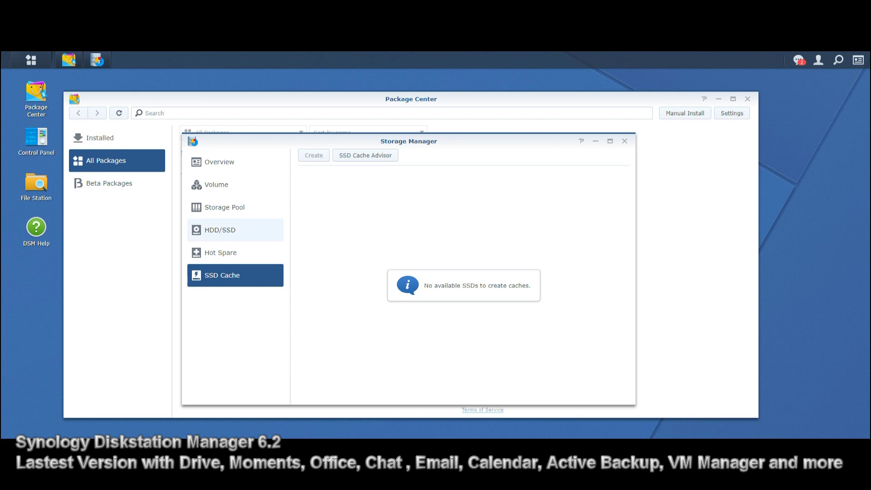
Revisit the volume, storage pool, HDD/SSD, hot spare and overview pages, and close Storage Manager
{"action": "left_click", "coordinate": [216, 185]}
{"action": "left_click", "coordinate": [225, 207]}
{"action": "left_click", "coordinate": [220, 230]}
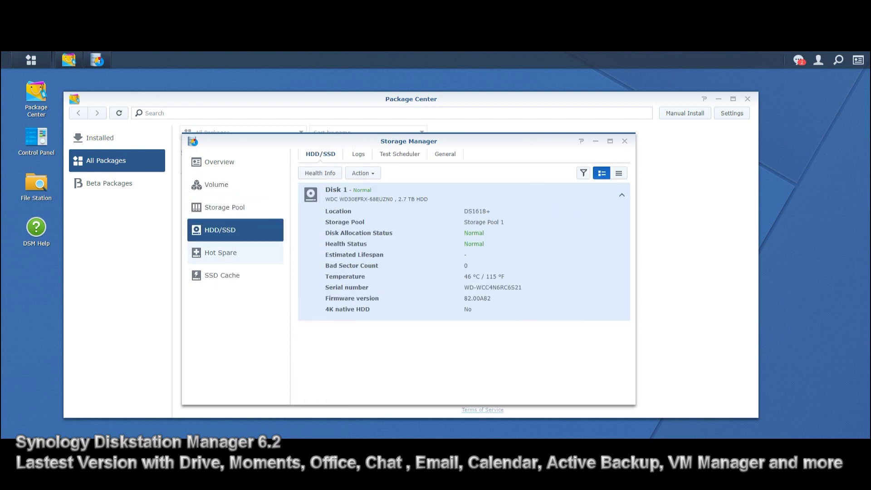
{"action": "left_click", "coordinate": [220, 252]}
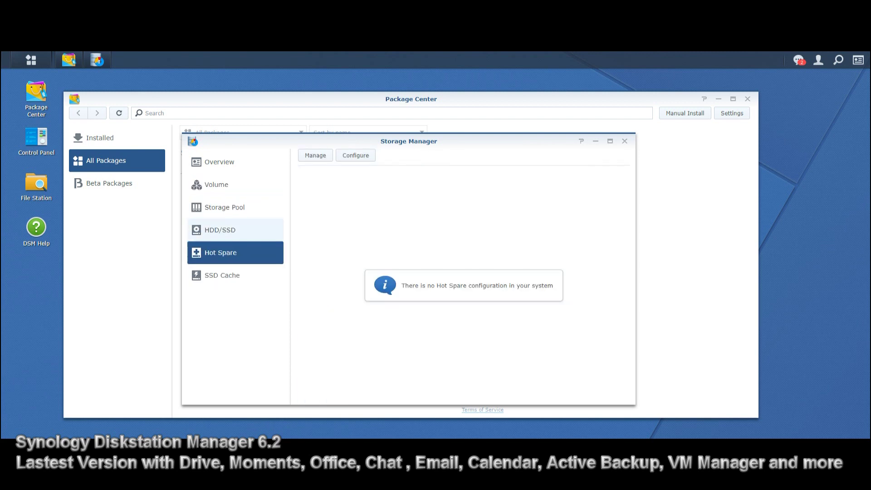
{"action": "left_click", "coordinate": [219, 162]}
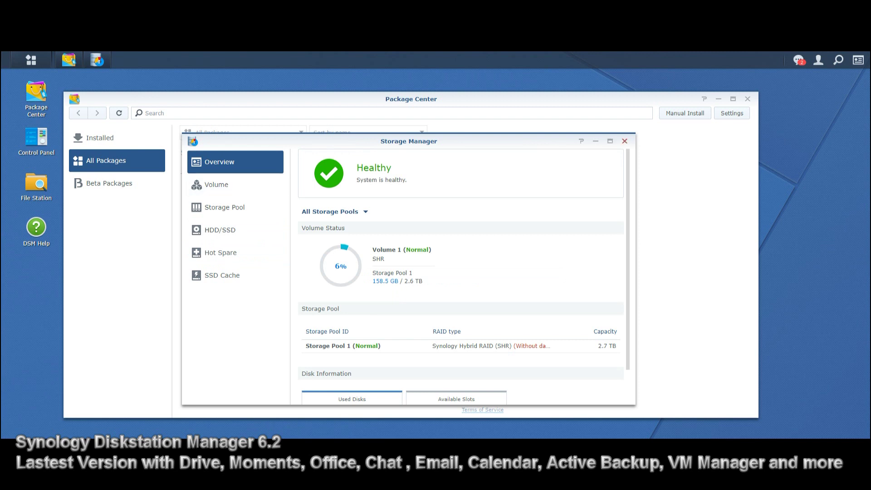
{"action": "left_click", "coordinate": [625, 141]}
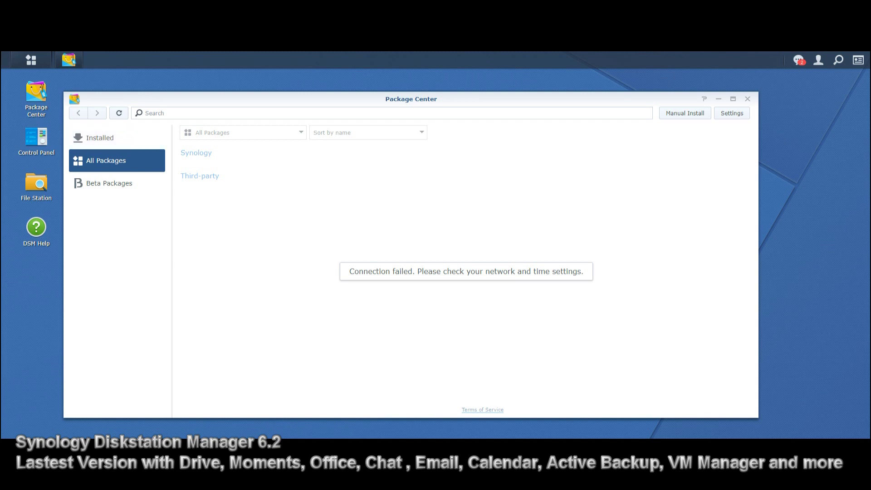
Look through the whole list of installed packages in Package Center
{"action": "left_click", "coordinate": [100, 137]}
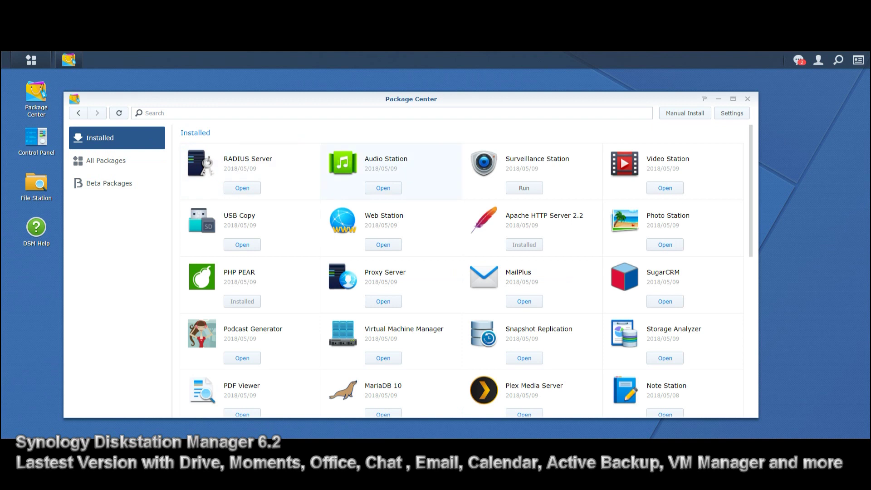
{"action": "scroll", "coordinate": [390, 199], "scroll_direction": "down", "scroll_amount": 2}
{"action": "scroll", "coordinate": [390, 200], "scroll_direction": "down", "scroll_amount": 5}
{"action": "scroll", "coordinate": [390, 200], "scroll_direction": "up", "scroll_amount": 7}
{"action": "scroll", "coordinate": [531, 172], "scroll_direction": "down", "scroll_amount": 2}
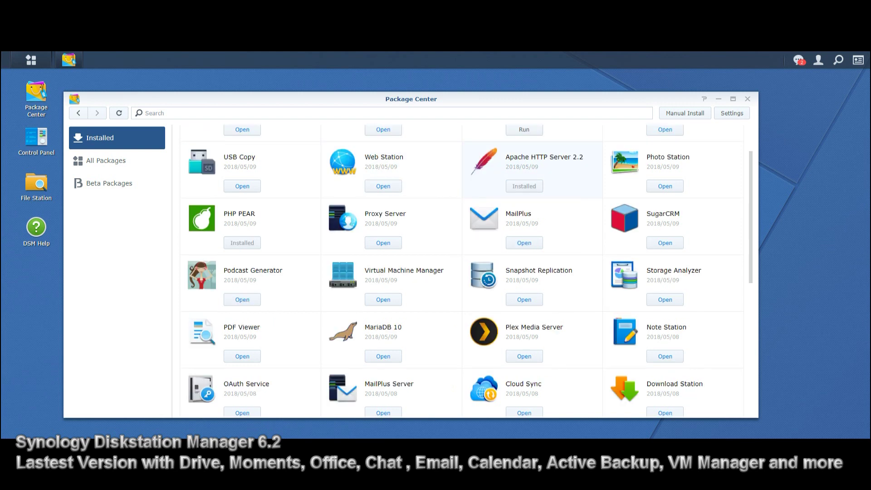
{"action": "scroll", "coordinate": [341, 164], "scroll_direction": "up", "scroll_amount": 2}
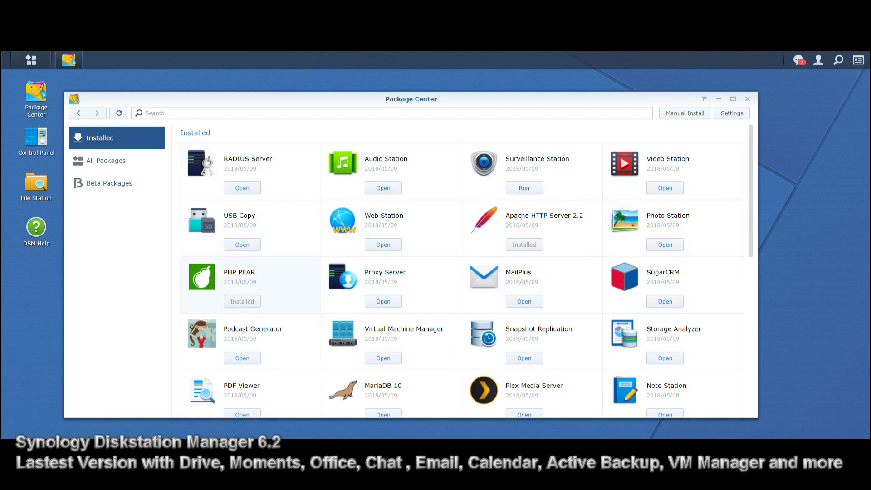
{"action": "scroll", "coordinate": [531, 340], "scroll_direction": "down", "scroll_amount": 4}
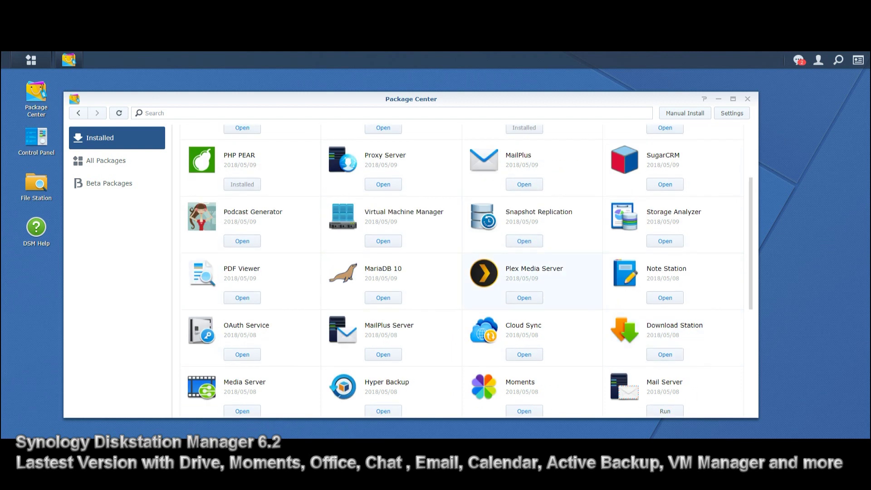
{"action": "scroll", "coordinate": [540, 282], "scroll_direction": "up", "scroll_amount": 3}
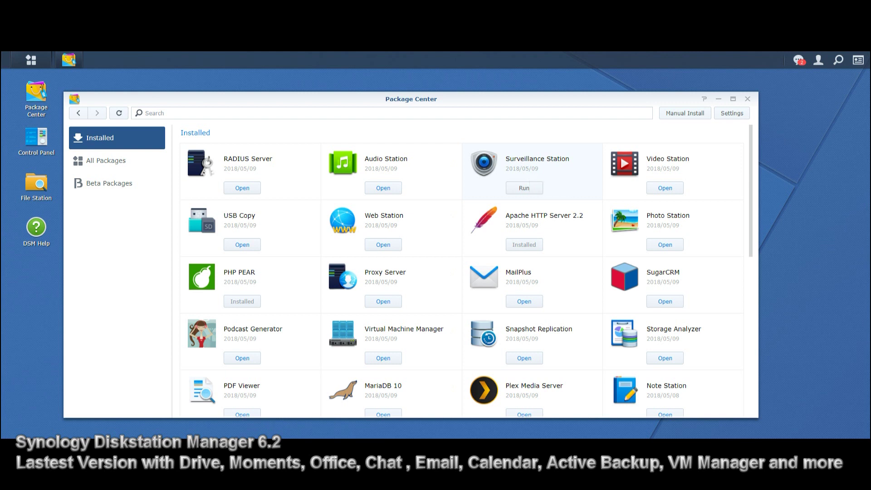
{"action": "scroll", "coordinate": [531, 171], "scroll_direction": "down", "scroll_amount": 3}
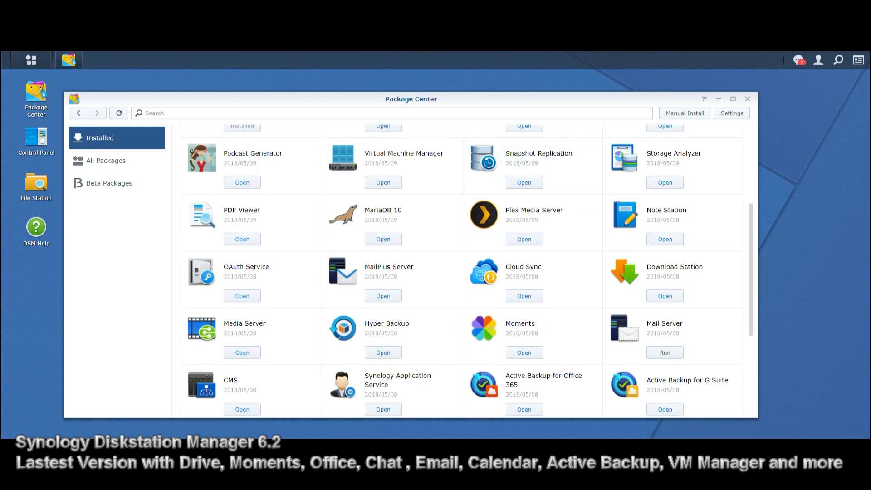
{"action": "scroll", "coordinate": [531, 217], "scroll_direction": "down", "scroll_amount": 3}
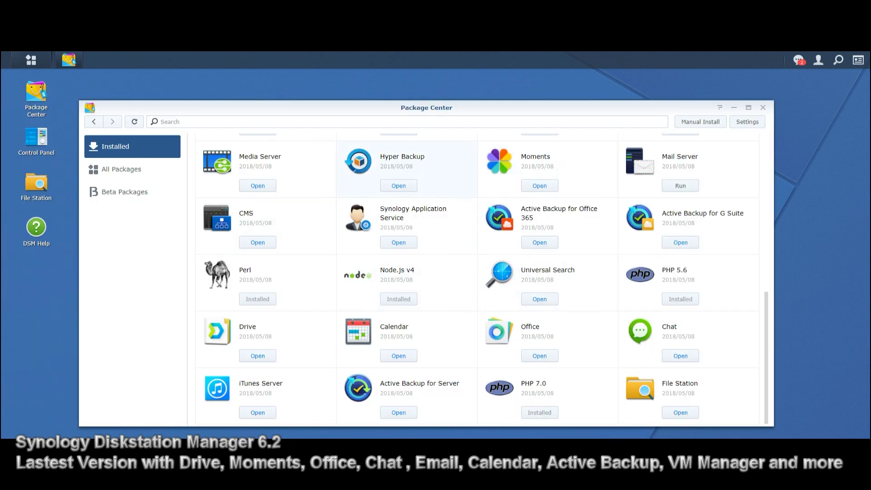
{"action": "scroll", "coordinate": [435, 168], "scroll_direction": "up", "scroll_amount": 6}
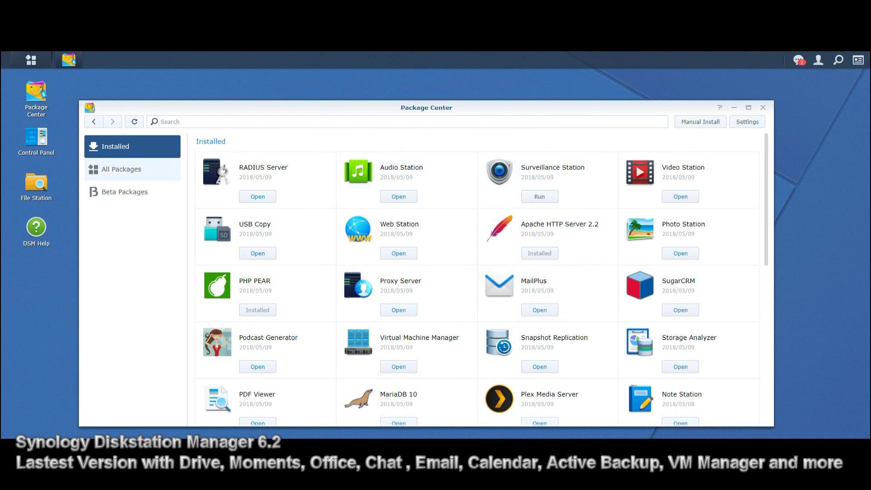
Browse the Downloads folder for manual-install package files without uploading one, and view the beta packages
{"action": "left_click", "coordinate": [121, 169]}
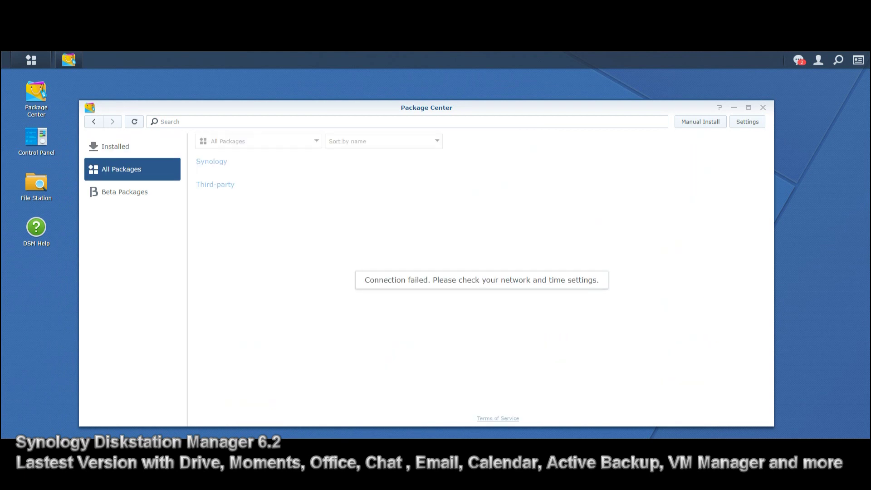
{"action": "left_click", "coordinate": [701, 121]}
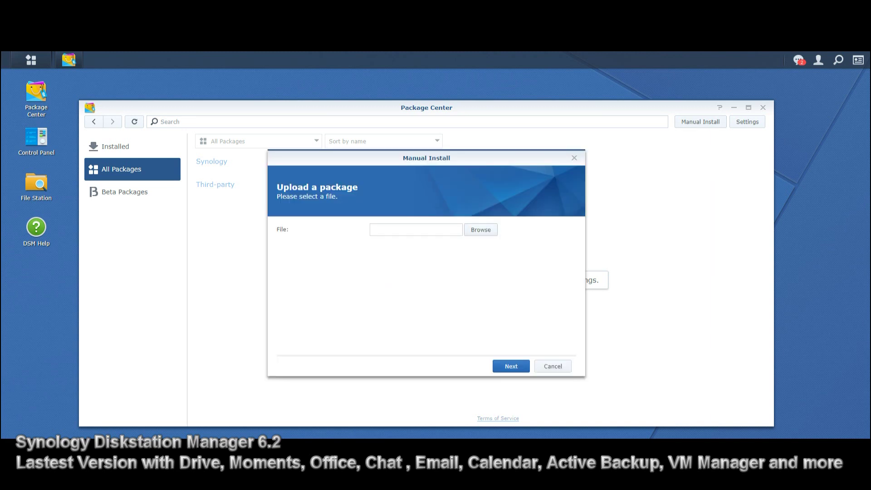
{"action": "left_click", "coordinate": [481, 230]}
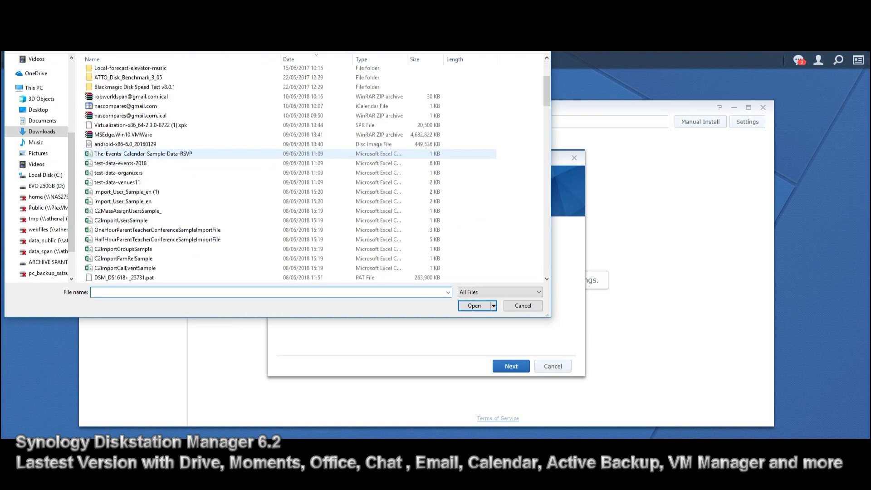
{"action": "scroll", "coordinate": [182, 172], "scroll_direction": "down", "scroll_amount": 8}
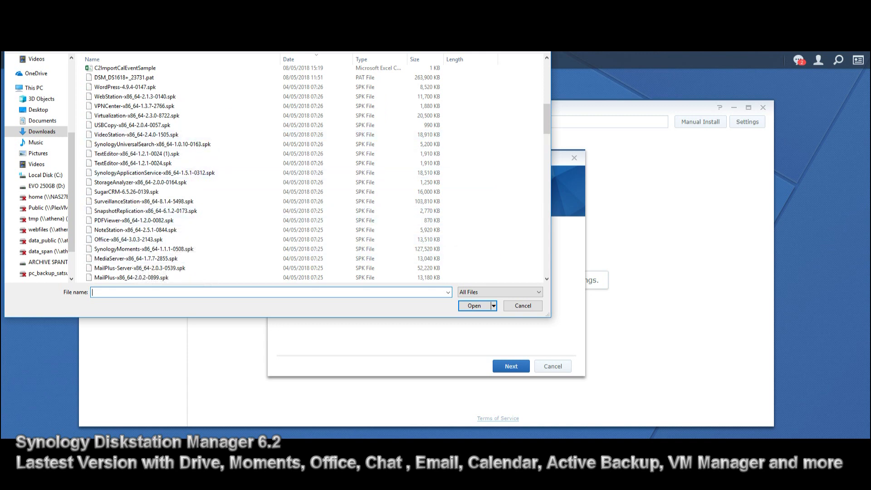
{"action": "key", "text": "Escape"}
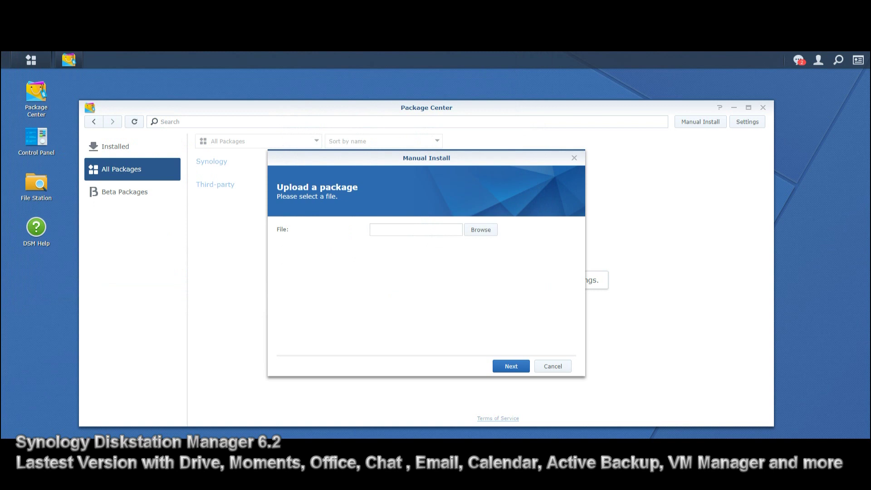
{"action": "left_click", "coordinate": [552, 367]}
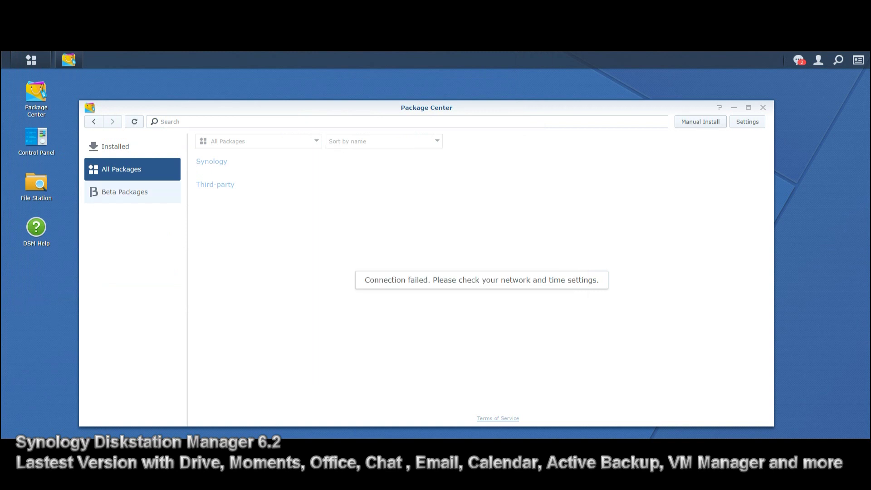
{"action": "left_click", "coordinate": [125, 191]}
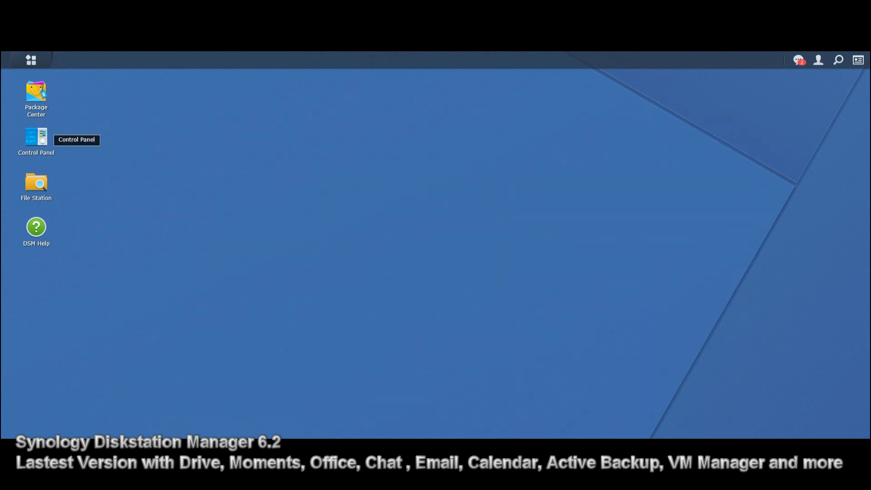
Open Control Panel and review the lists of user accounts and groups
{"action": "left_click", "coordinate": [36, 137]}
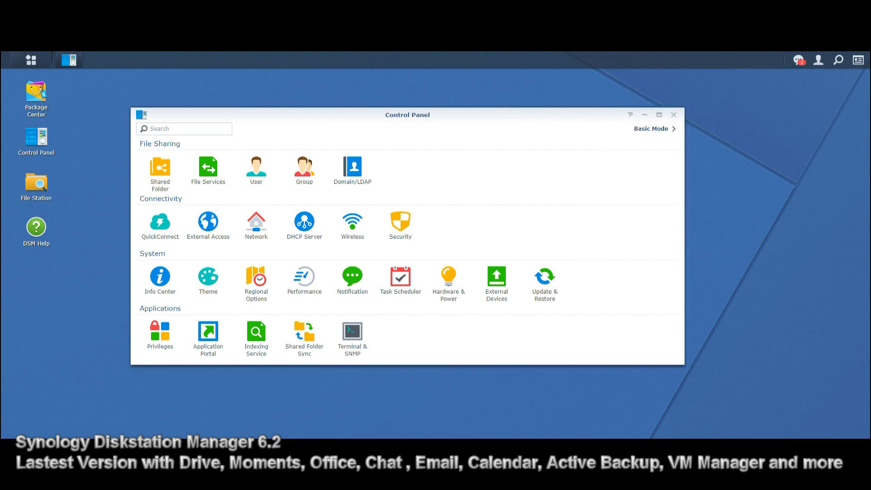
{"action": "left_click", "coordinate": [256, 169]}
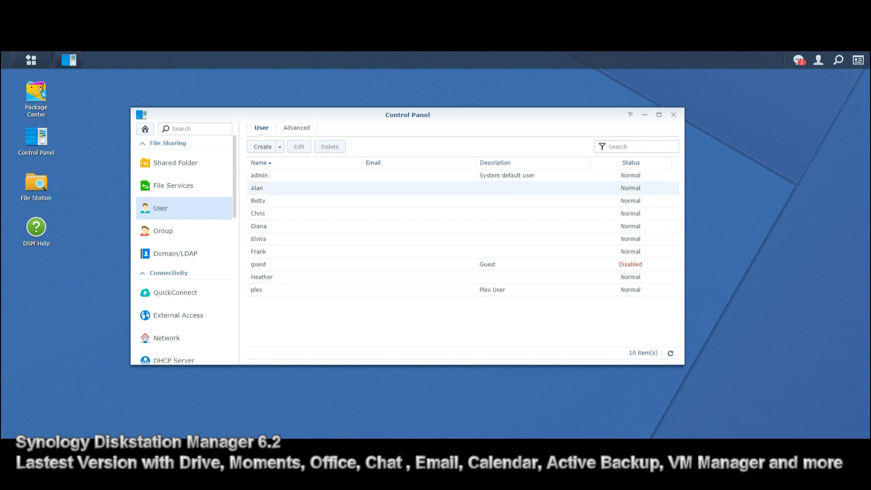
{"action": "left_click", "coordinate": [163, 231]}
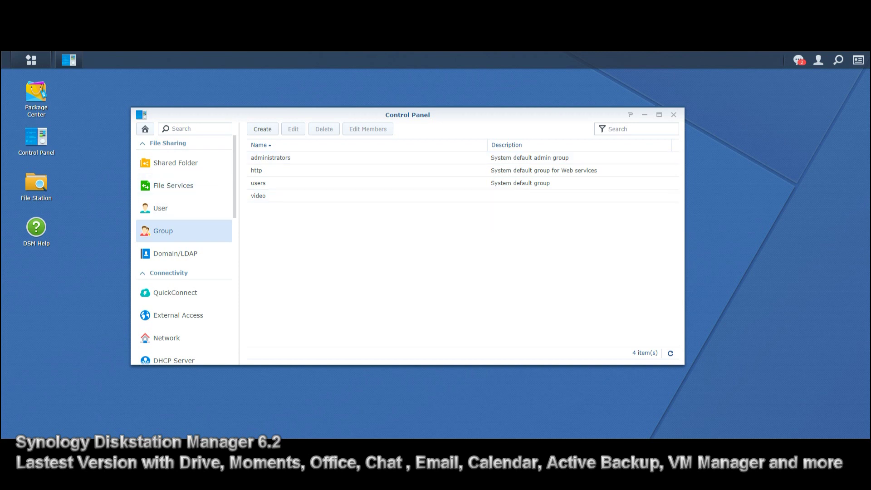
Return to the Control Panel overview and view the Performance options for memory compression
{"action": "left_click", "coordinate": [145, 129]}
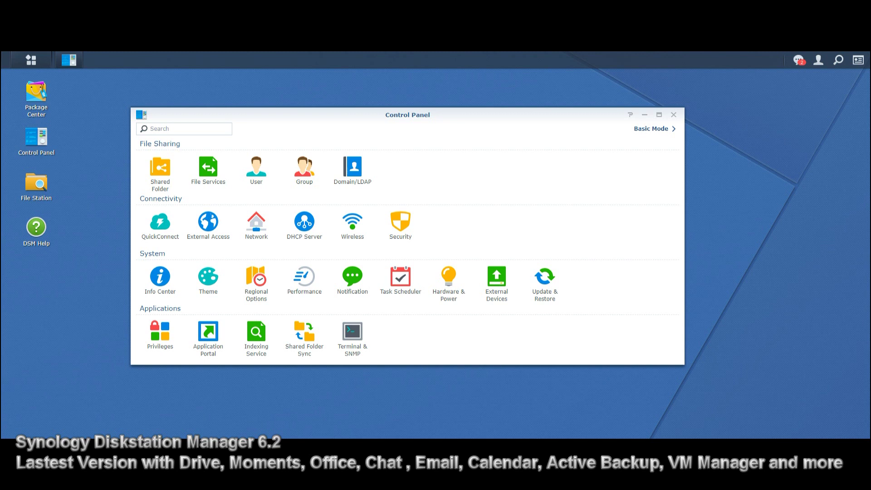
{"action": "left_click", "coordinate": [304, 279]}
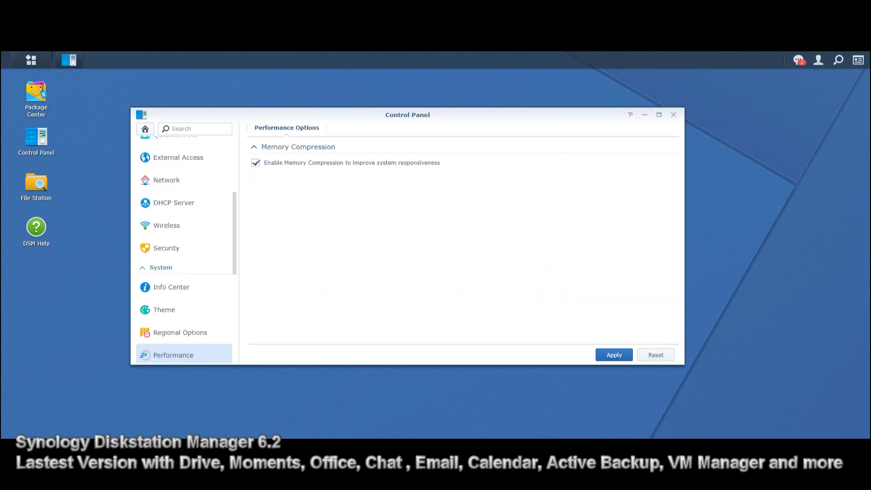
Open the Theme settings and apply the darker second DiskStation template as the login style
{"action": "left_click", "coordinate": [145, 129]}
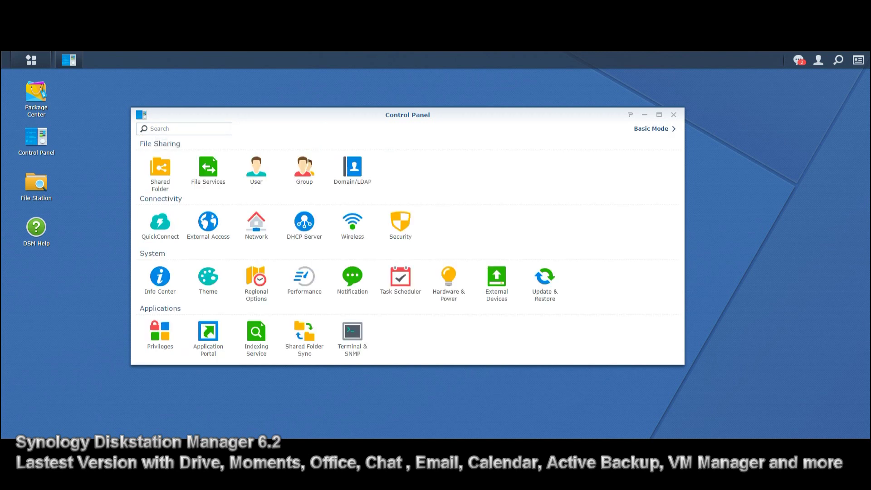
{"action": "left_click", "coordinate": [208, 278]}
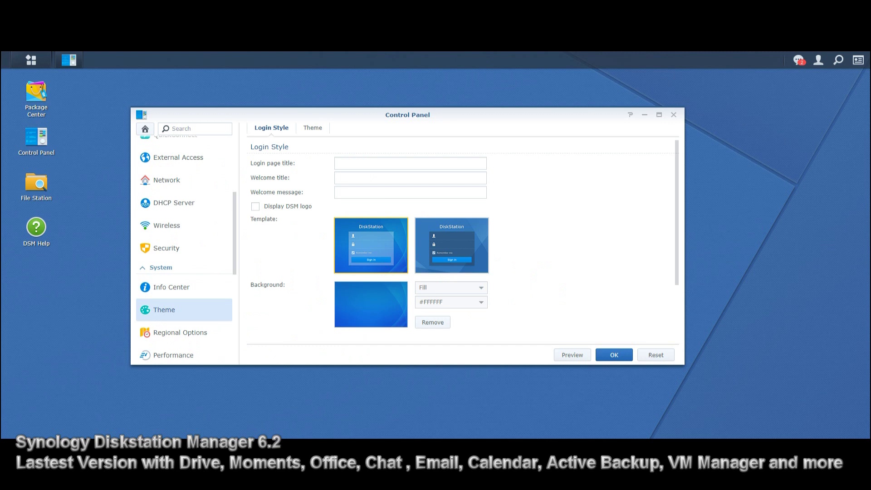
{"action": "key", "text": "Return"}
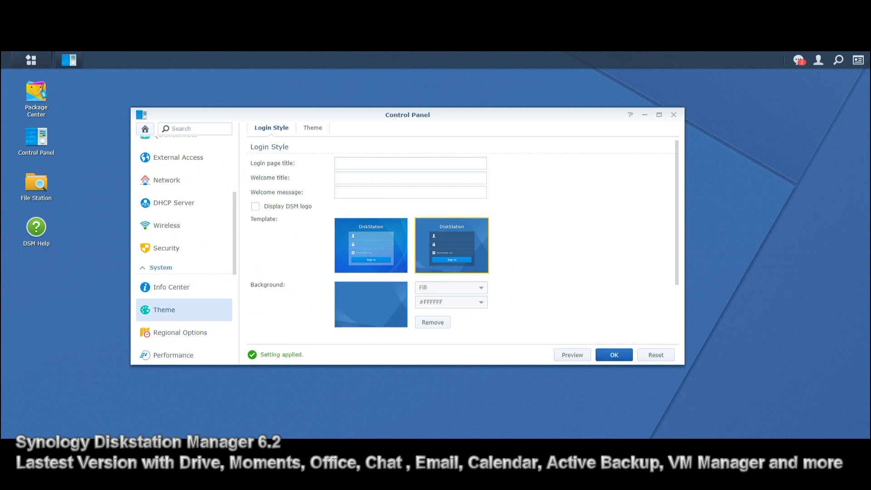
View the desktop theme setting without changing it, and review the time settings in Regional Options
{"action": "left_click", "coordinate": [313, 128]}
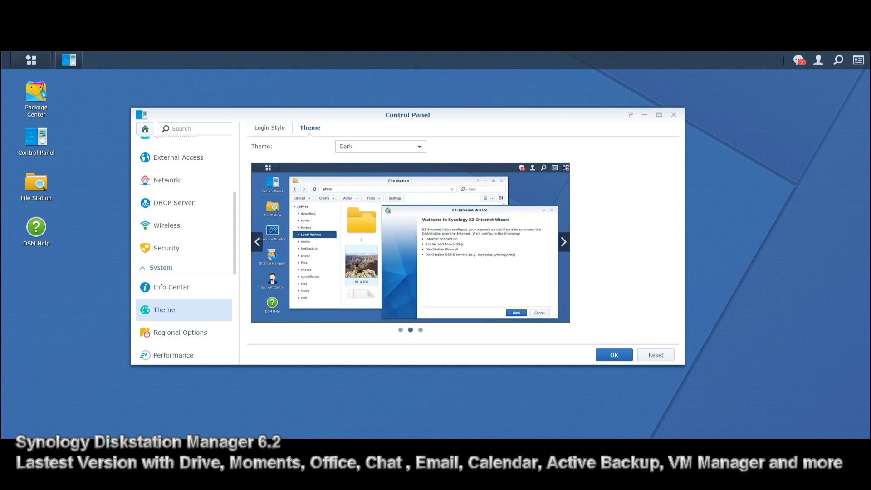
{"action": "key", "text": "Return"}
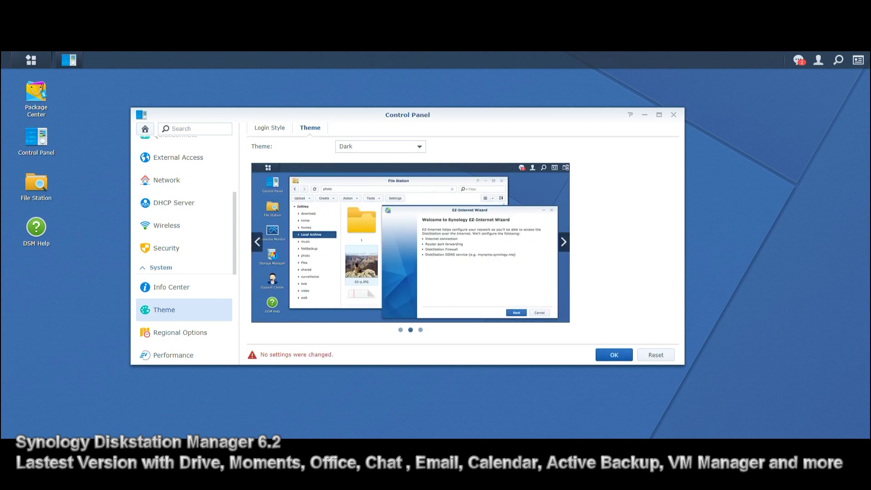
{"action": "left_click", "coordinate": [181, 332]}
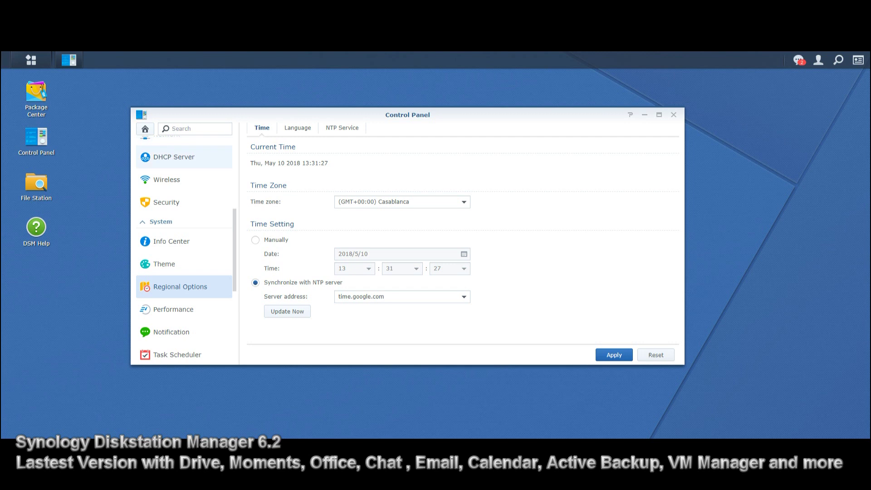
{"action": "scroll", "coordinate": [184, 245], "scroll_direction": "up", "scroll_amount": 5}
{"action": "left_click", "coordinate": [146, 129]}
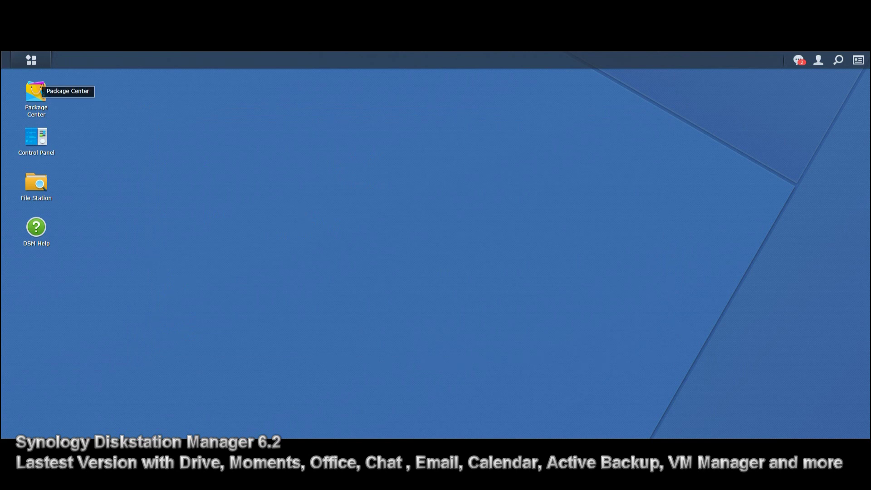
Open File Station, browse the shared folders from chat down to music, and close it
{"action": "left_click", "coordinate": [31, 60]}
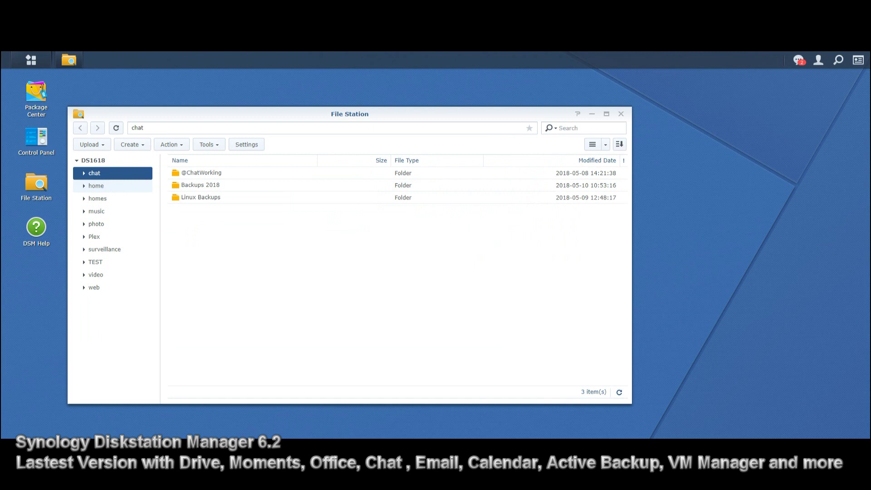
{"action": "key", "text": "Down"}
{"action": "key", "text": "Down"}
{"action": "key", "text": "Down"}
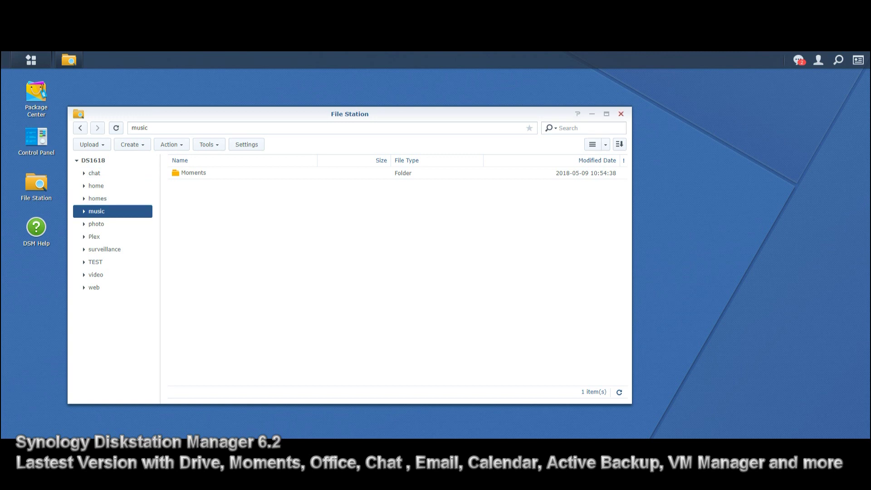
{"action": "left_click", "coordinate": [621, 114]}
Open Universal Search from the list of applications, view its file and content categories, and close it
{"action": "left_click", "coordinate": [31, 60]}
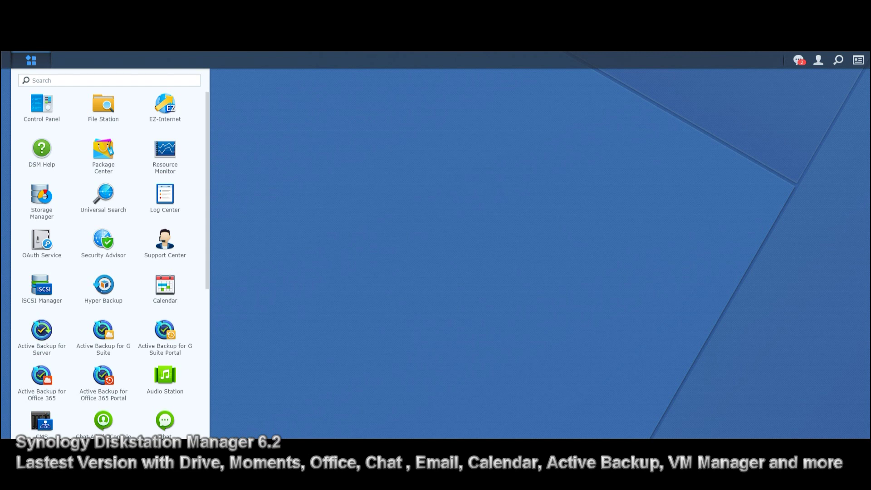
{"action": "scroll", "coordinate": [110, 254], "scroll_direction": "down", "scroll_amount": 5}
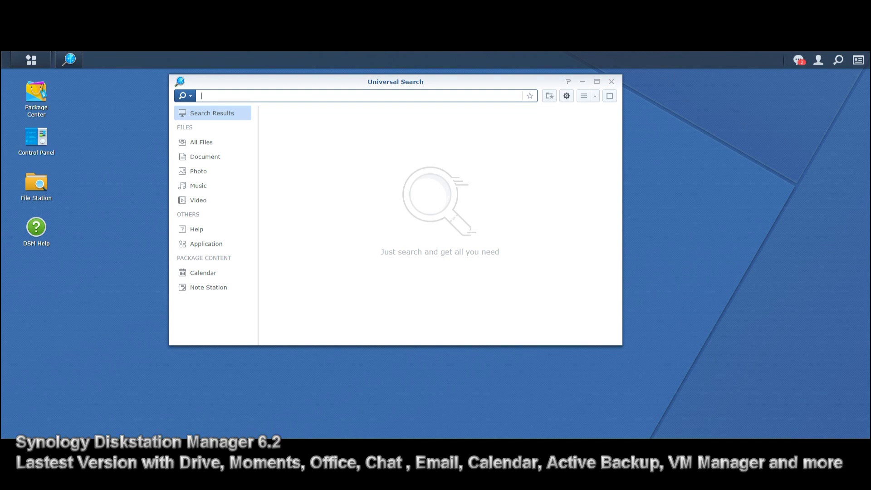
{"action": "left_click", "coordinate": [612, 82]}
Look through the installed applications in the main menu and check the system notifications
{"action": "left_click", "coordinate": [31, 59]}
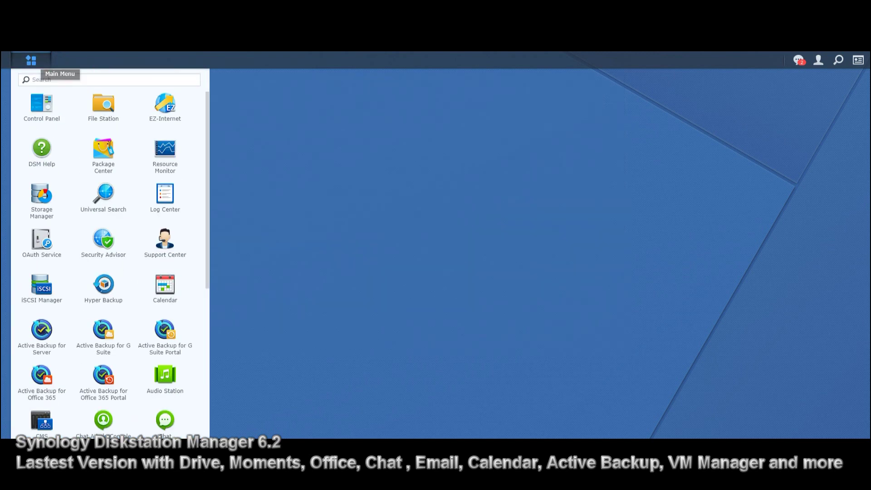
{"action": "scroll", "coordinate": [110, 254], "scroll_direction": "down", "scroll_amount": 4}
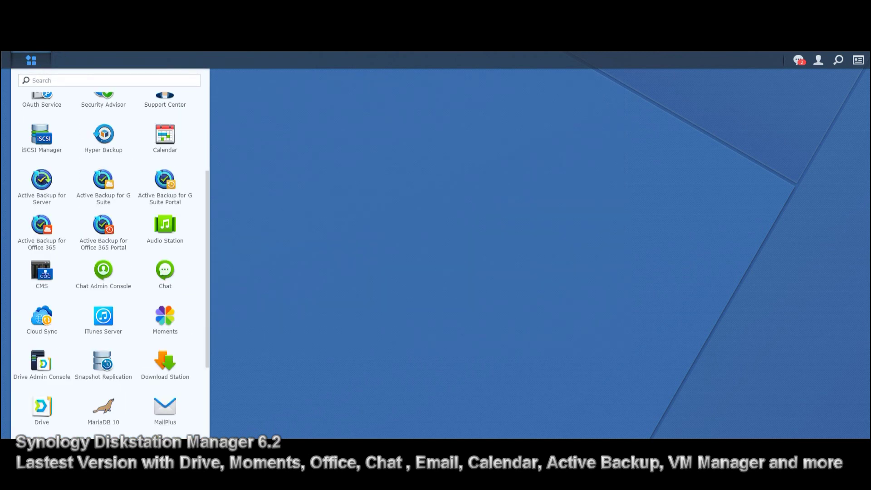
{"action": "scroll", "coordinate": [110, 255], "scroll_direction": "up", "scroll_amount": 2}
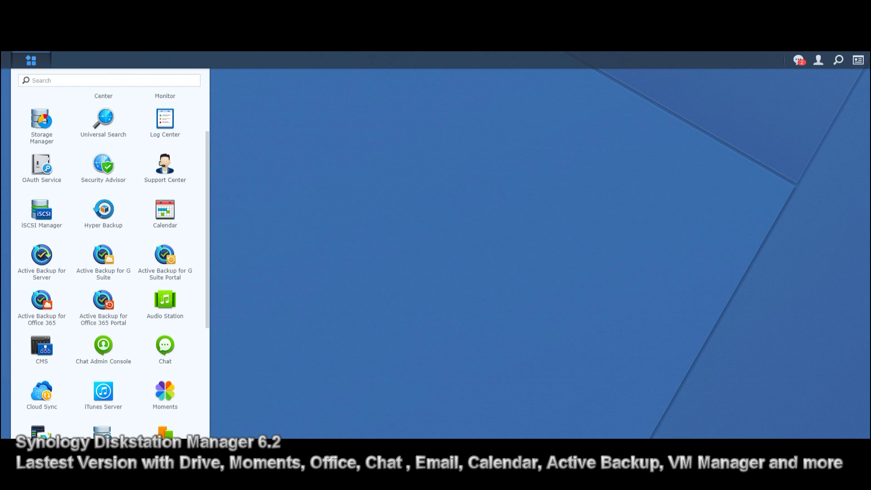
{"action": "scroll", "coordinate": [110, 254], "scroll_direction": "up", "scroll_amount": 2}
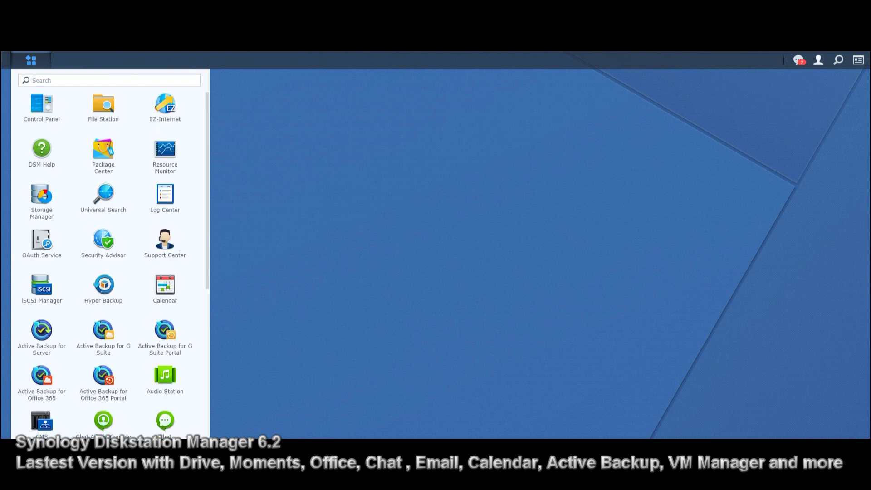
{"action": "left_click", "coordinate": [799, 59]}
{"action": "left_click", "coordinate": [799, 60]}
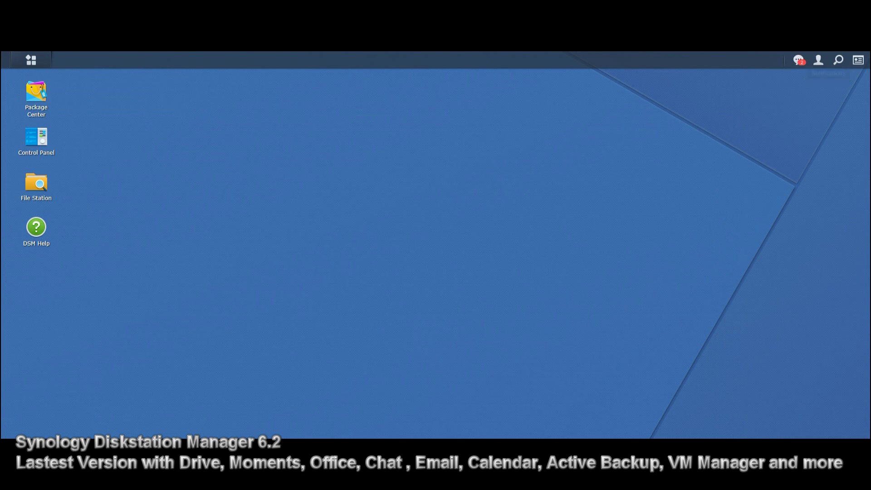
Open Calendar and view the scheduled events for May and June 2018 in month view
{"action": "left_click", "coordinate": [31, 60]}
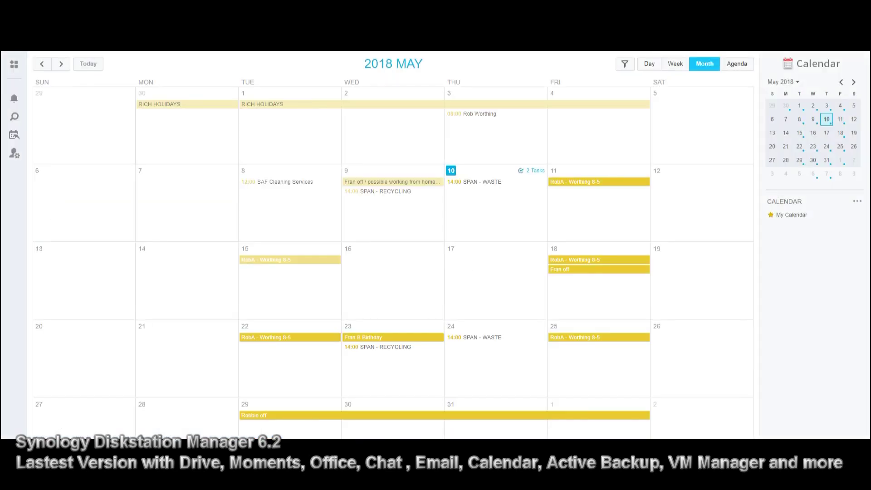
{"action": "key", "text": "n"}
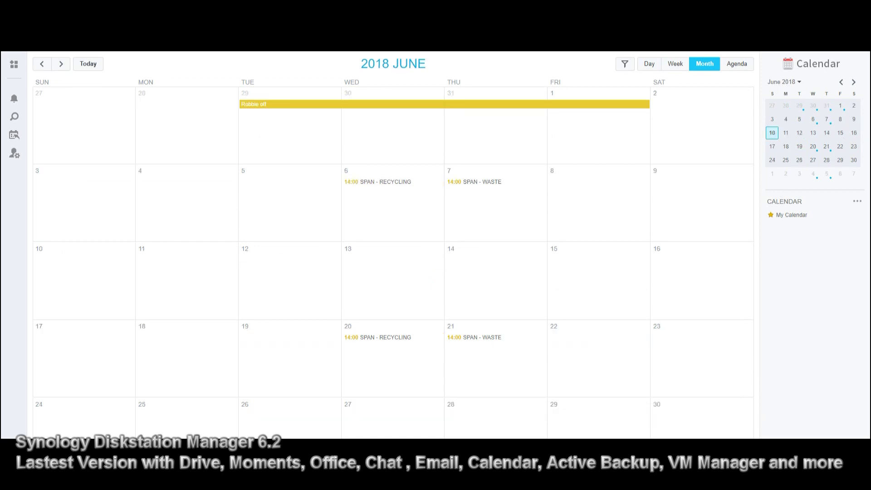
{"action": "key", "text": "n"}
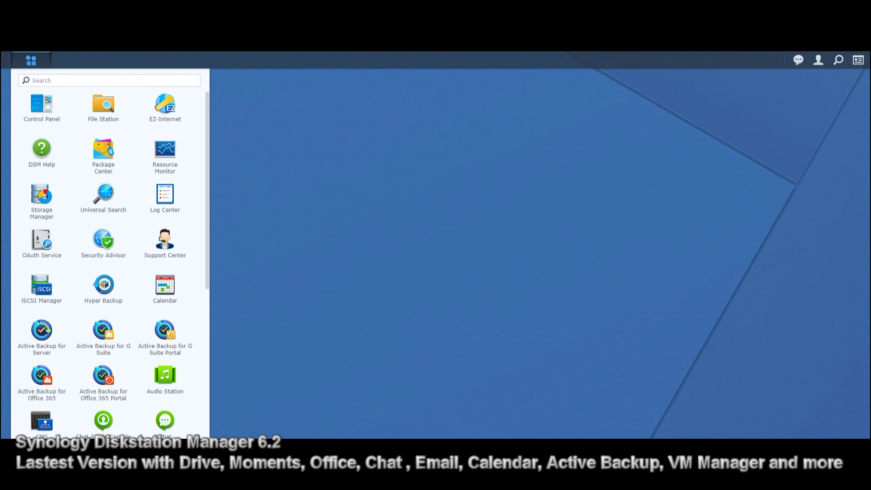
Open Active Backup for Server, review the overview and the Windows backup tasks, and close it
{"action": "scroll", "coordinate": [110, 255], "scroll_direction": "down", "scroll_amount": 3}
{"action": "left_click", "coordinate": [43, 263]}
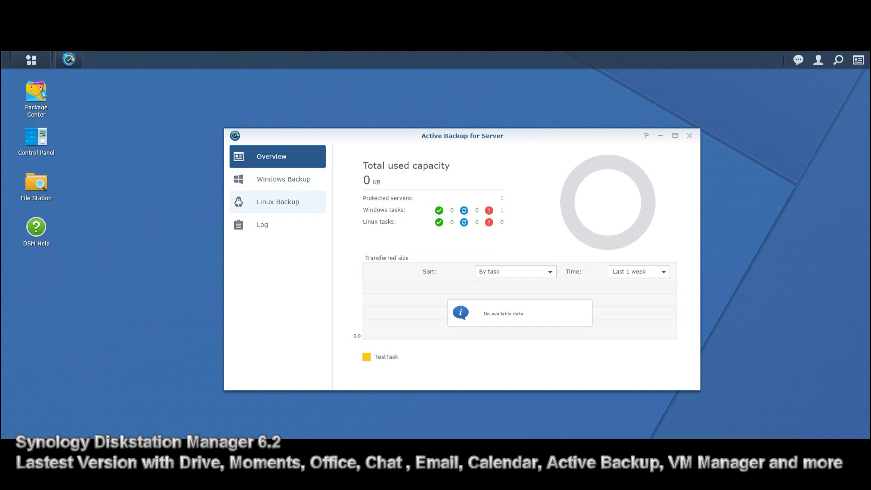
{"action": "left_click", "coordinate": [283, 178]}
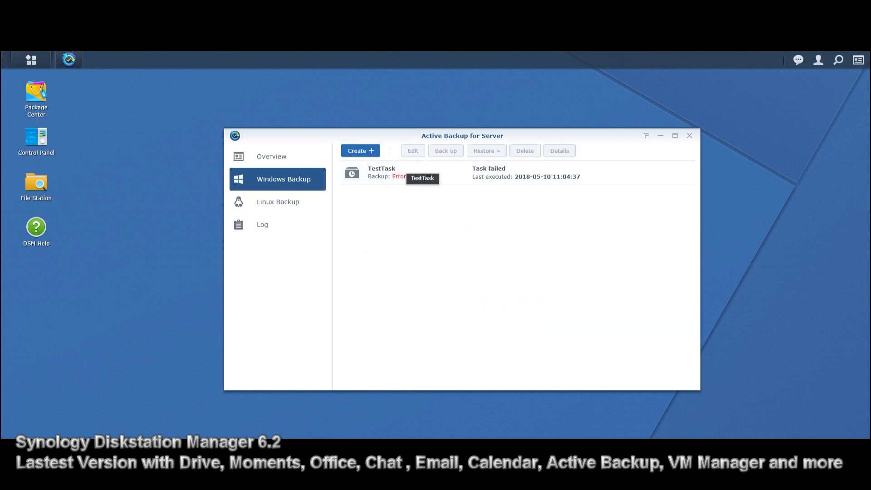
{"action": "left_click", "coordinate": [272, 156]}
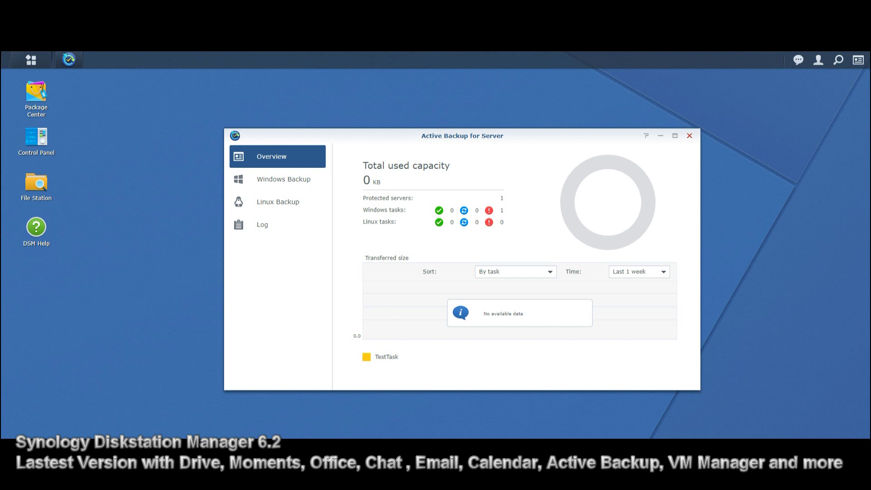
{"action": "left_click", "coordinate": [689, 136]}
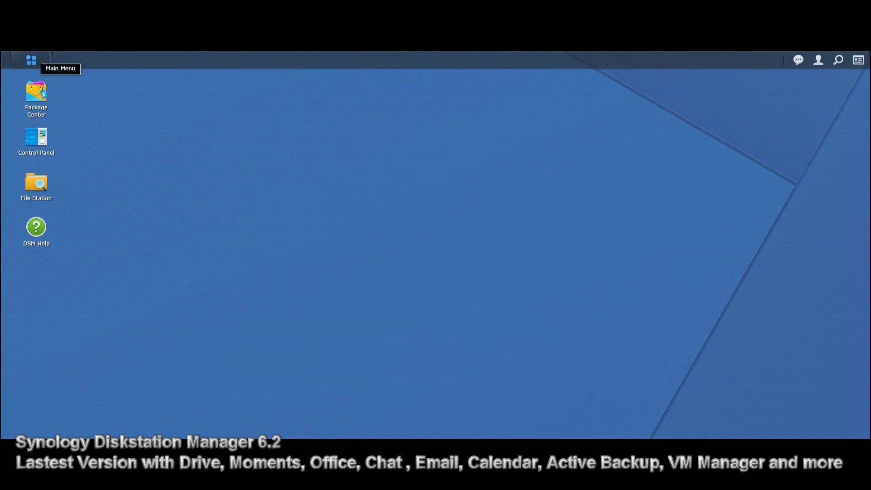
Open Audio Station and look over its home page with the pins and recommended genres
{"action": "left_click", "coordinate": [31, 60]}
{"action": "scroll", "coordinate": [110, 255], "scroll_direction": "down", "scroll_amount": 2}
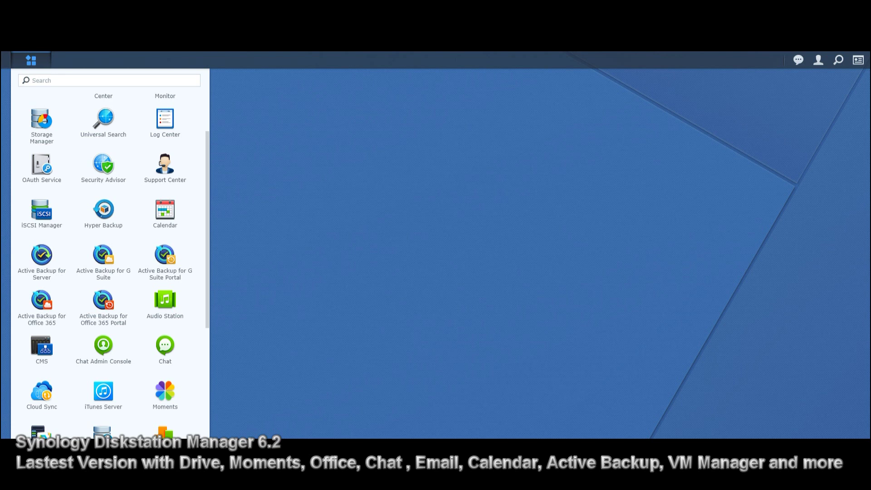
{"action": "scroll", "coordinate": [111, 254], "scroll_direction": "down", "scroll_amount": 2}
{"action": "left_click", "coordinate": [165, 225]}
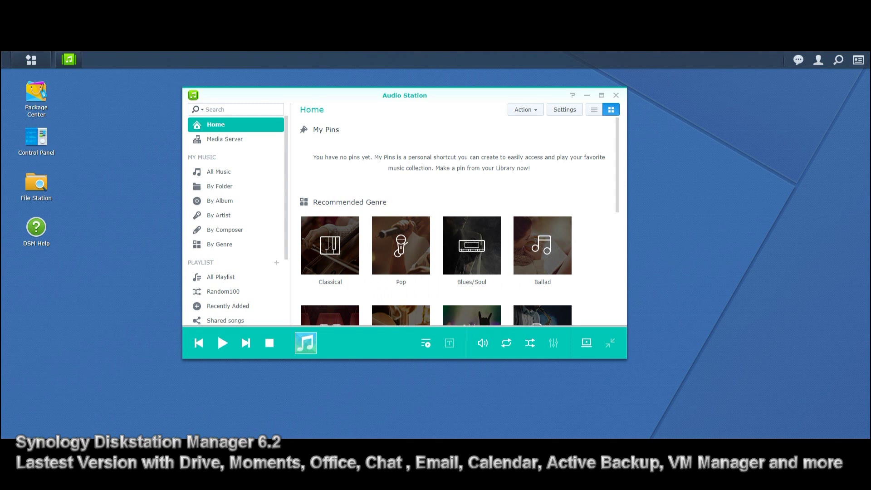
{"action": "scroll", "coordinate": [227, 182], "scroll_direction": "down", "scroll_amount": 2}
{"action": "scroll", "coordinate": [226, 172], "scroll_direction": "up", "scroll_amount": 2}
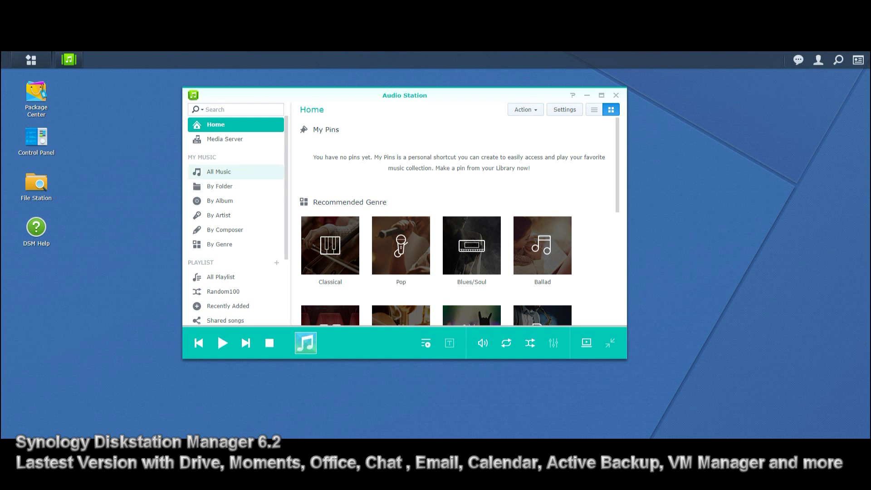
View the available media servers in Audio Station and show them as thumbnails
{"action": "left_click", "coordinate": [225, 139]}
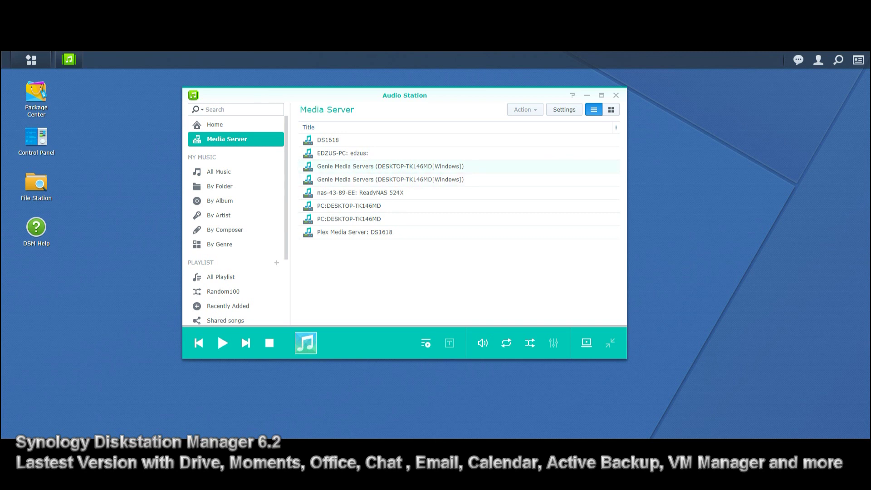
{"action": "scroll", "coordinate": [238, 220], "scroll_direction": "down", "scroll_amount": 3}
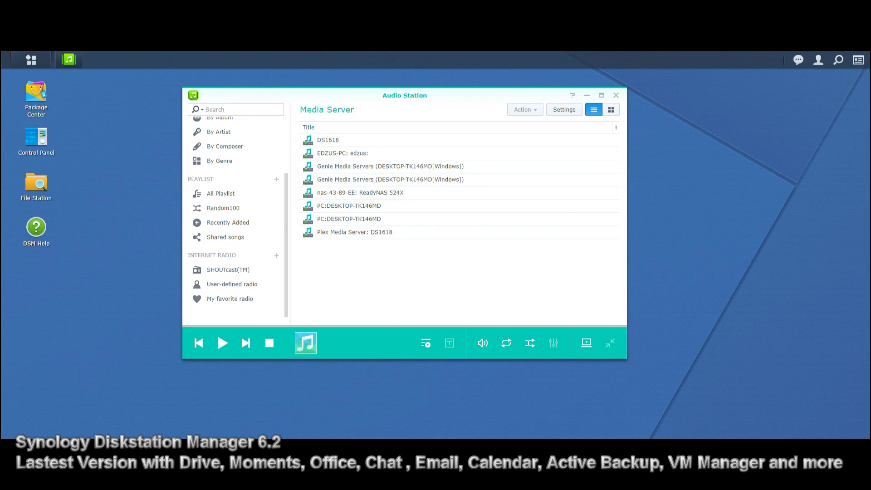
{"action": "scroll", "coordinate": [236, 218], "scroll_direction": "up", "scroll_amount": 3}
{"action": "left_click", "coordinate": [611, 109]}
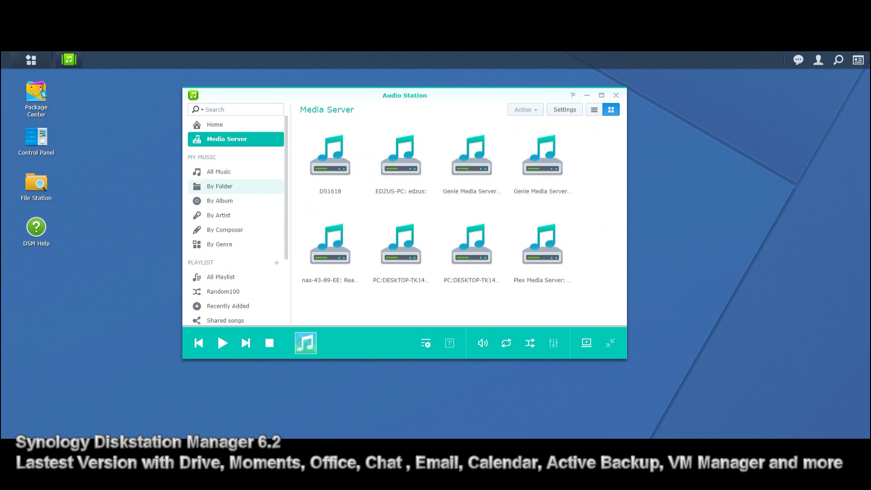
Browse the music by folder, look inside Dump Dec '16 - Aug '17 within Moments, and return to Moments
{"action": "left_click", "coordinate": [222, 186]}
{"action": "left_click", "coordinate": [330, 155]}
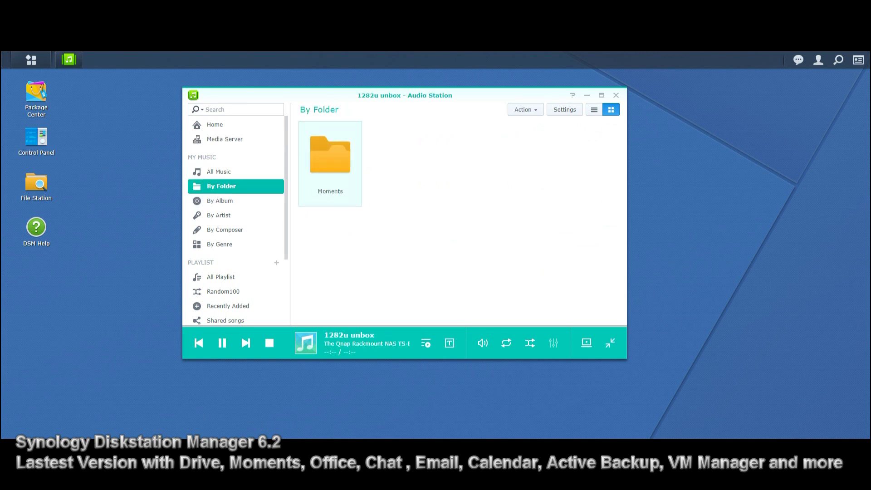
{"action": "left_click", "coordinate": [330, 182]}
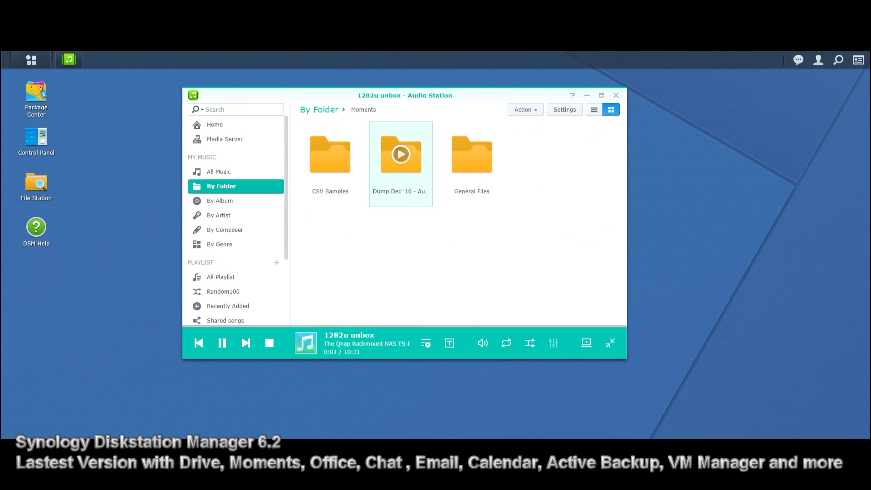
{"action": "left_click", "coordinate": [398, 173]}
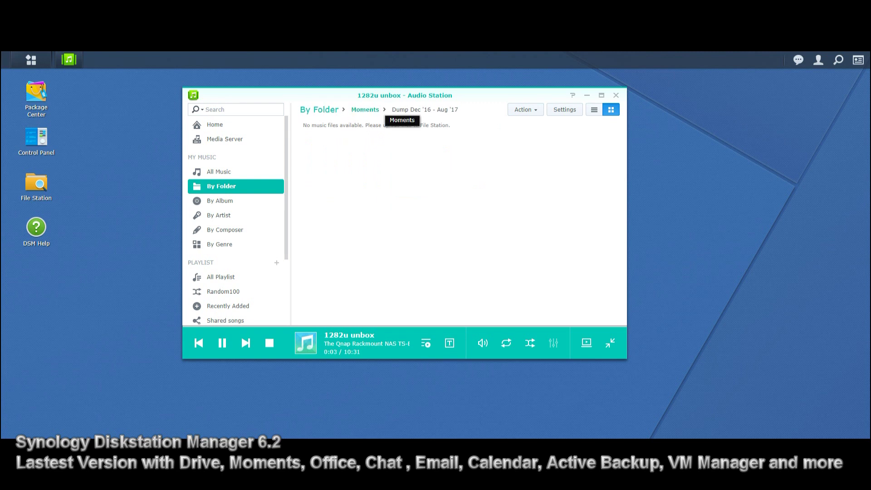
{"action": "left_click", "coordinate": [363, 109]}
Open Nighthawk X10 Software Overview within General Files and play the NETGEAR x10 overview recording
{"action": "left_click", "coordinate": [471, 163]}
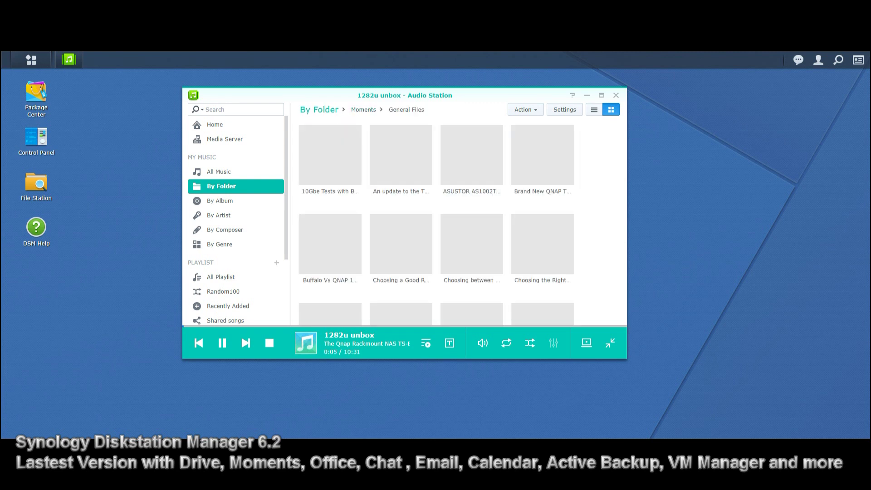
{"action": "scroll", "coordinate": [401, 195], "scroll_direction": "down", "scroll_amount": 5}
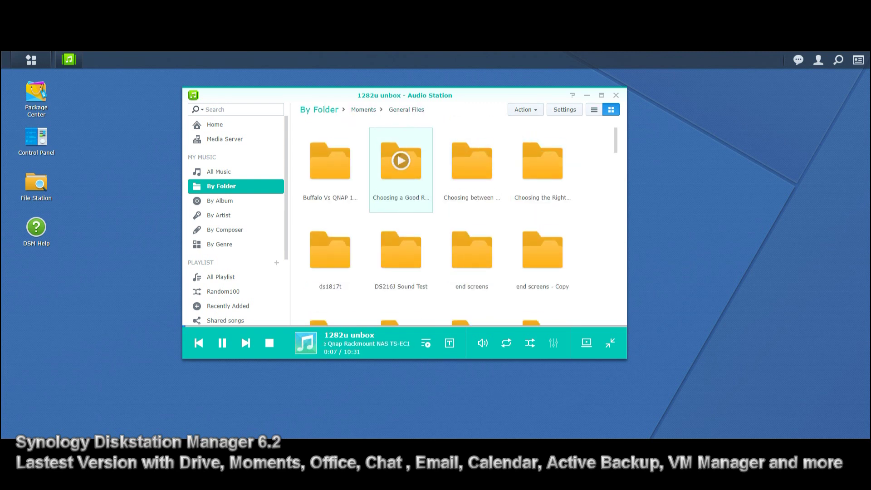
{"action": "left_click", "coordinate": [402, 215]}
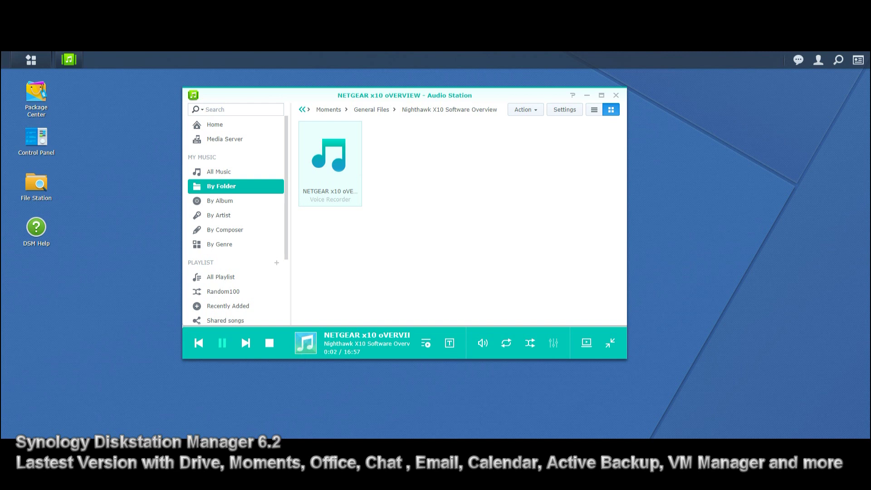
Stop the playing NETGEAR x10 overview recording and close Audio Station
{"action": "left_click", "coordinate": [270, 343]}
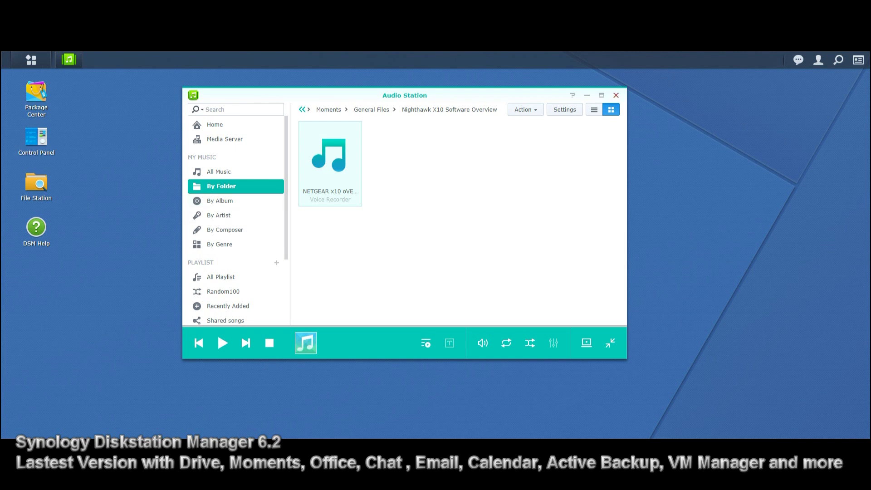
{"action": "left_click", "coordinate": [617, 94]}
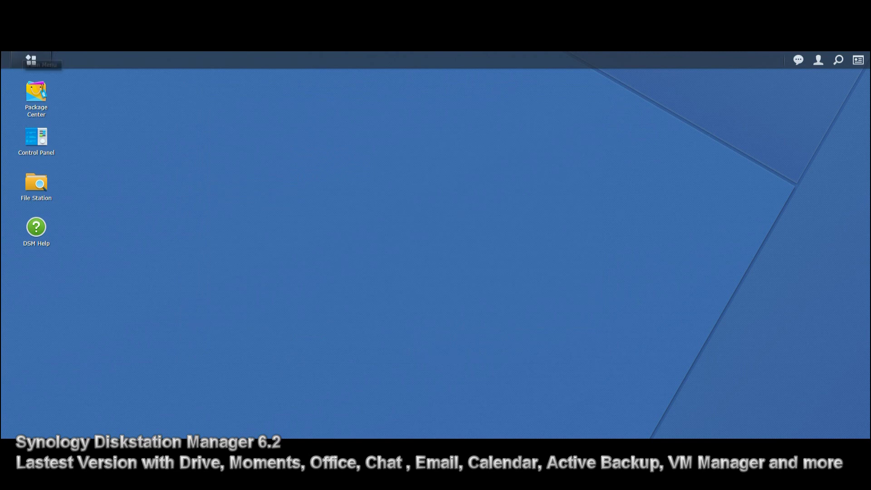
Open CMS, look over its overview of server, volume, HDD/SSD and update status, and close it
{"action": "left_click", "coordinate": [31, 59]}
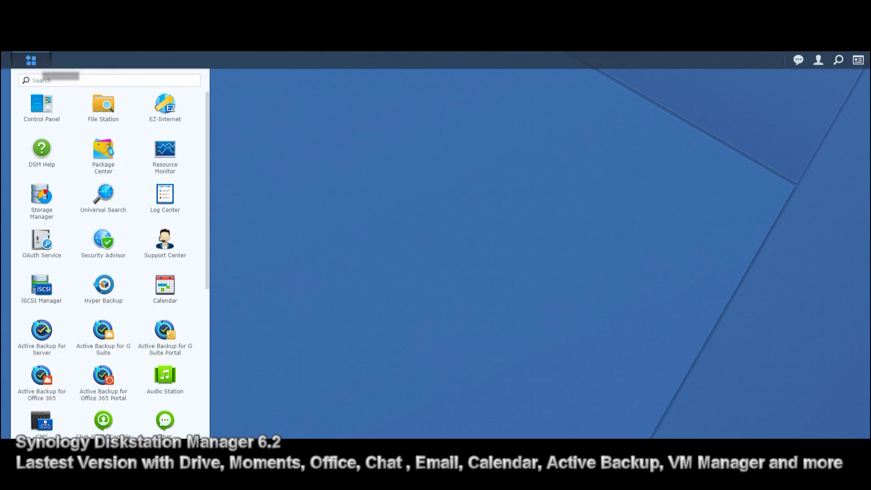
{"action": "scroll", "coordinate": [109, 254], "scroll_direction": "down", "scroll_amount": 3}
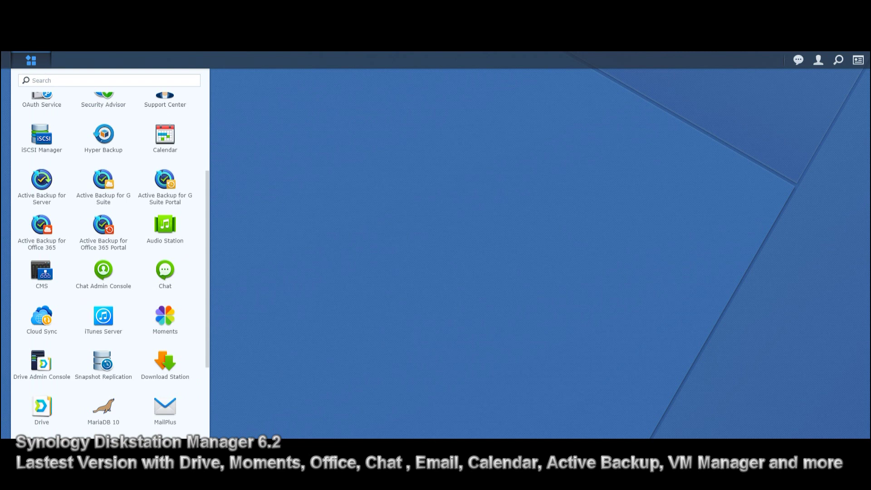
{"action": "left_click", "coordinate": [41, 273]}
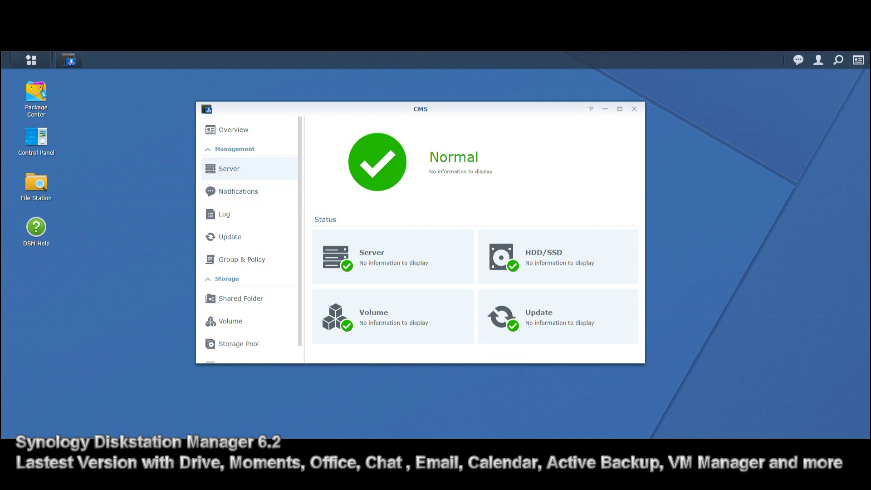
{"action": "left_click", "coordinate": [634, 109]}
Open Chat and read through the three-person group conversation with the Best TMNT? poll and the uploaded calendar file
{"action": "left_click", "coordinate": [31, 59]}
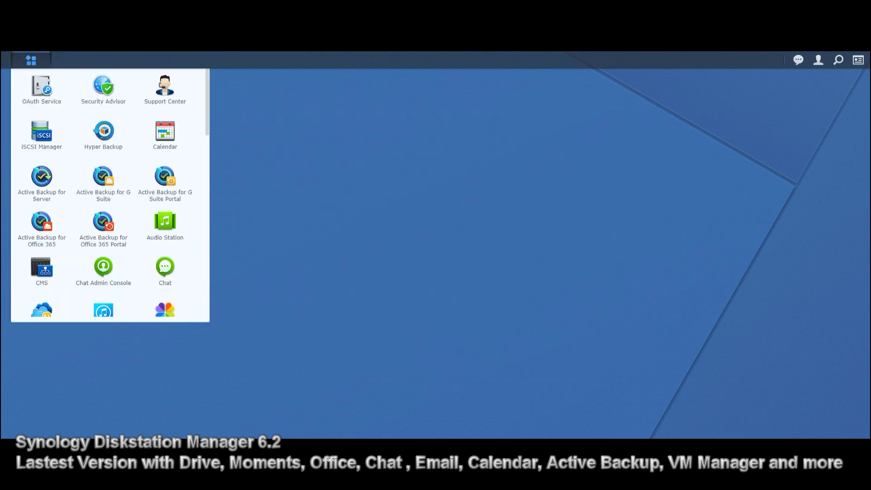
{"action": "scroll", "coordinate": [110, 254], "scroll_direction": "down", "scroll_amount": 4}
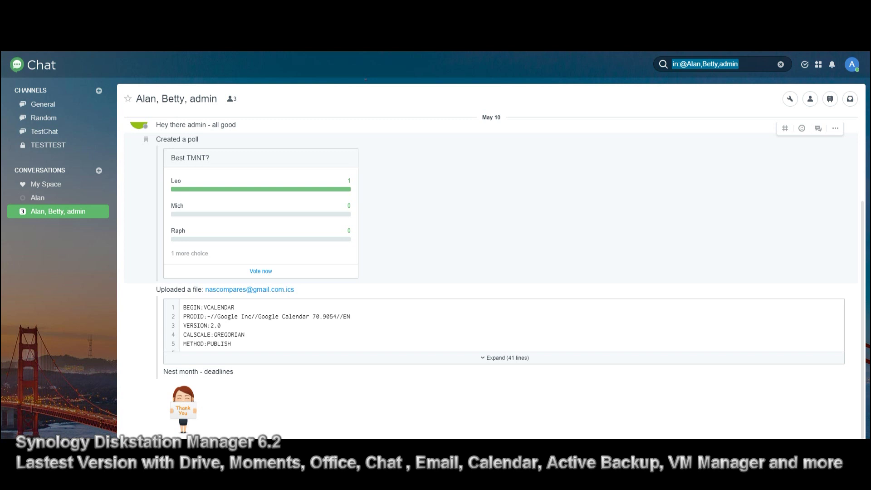
{"action": "scroll", "coordinate": [490, 273], "scroll_direction": "up", "scroll_amount": 3}
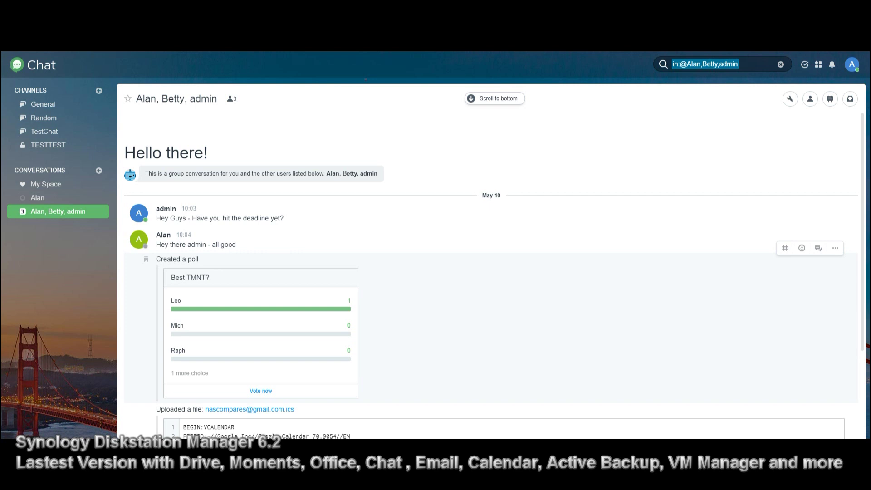
{"action": "scroll", "coordinate": [490, 272], "scroll_direction": "down", "scroll_amount": 3}
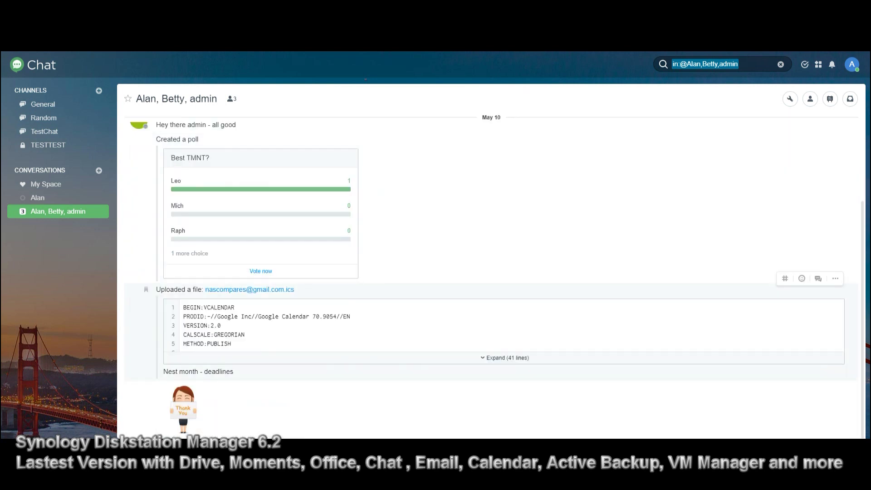
{"action": "scroll", "coordinate": [490, 272], "scroll_direction": "up", "scroll_amount": 3}
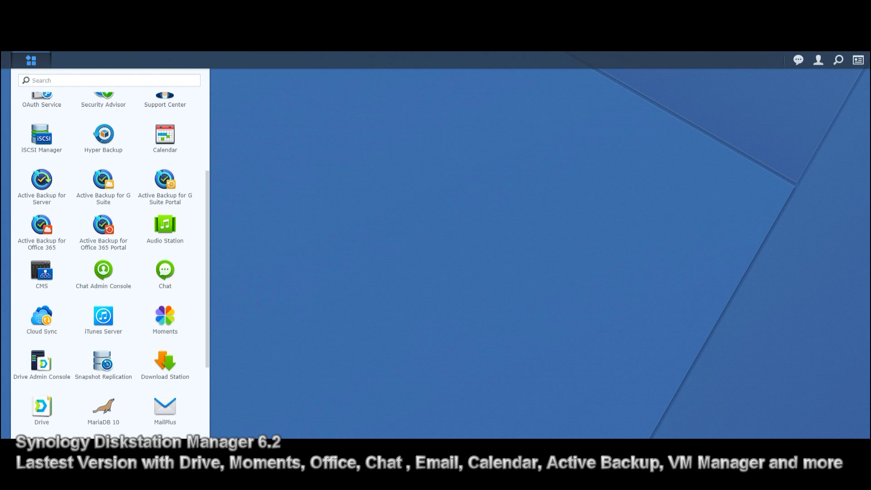
Open Cloud Sync, look through the cloud providers offered for a new connection, cancel the setup and close Cloud Sync
{"action": "left_click", "coordinate": [41, 317]}
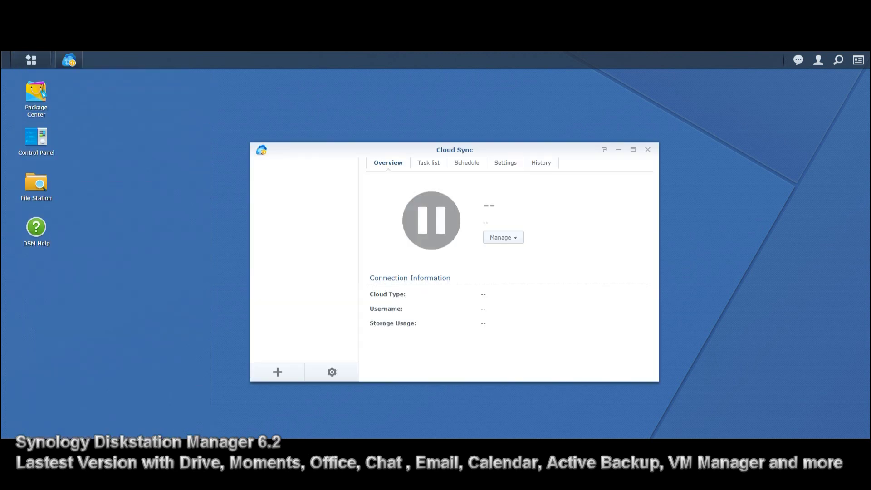
{"action": "scroll", "coordinate": [454, 291], "scroll_direction": "down", "scroll_amount": 3}
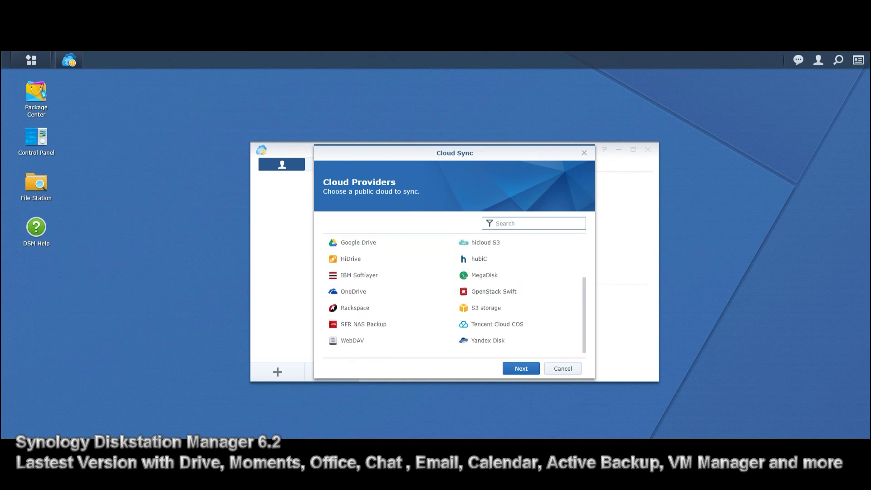
{"action": "scroll", "coordinate": [388, 295], "scroll_direction": "up", "scroll_amount": 3}
{"action": "scroll", "coordinate": [388, 295], "scroll_direction": "down", "scroll_amount": 2}
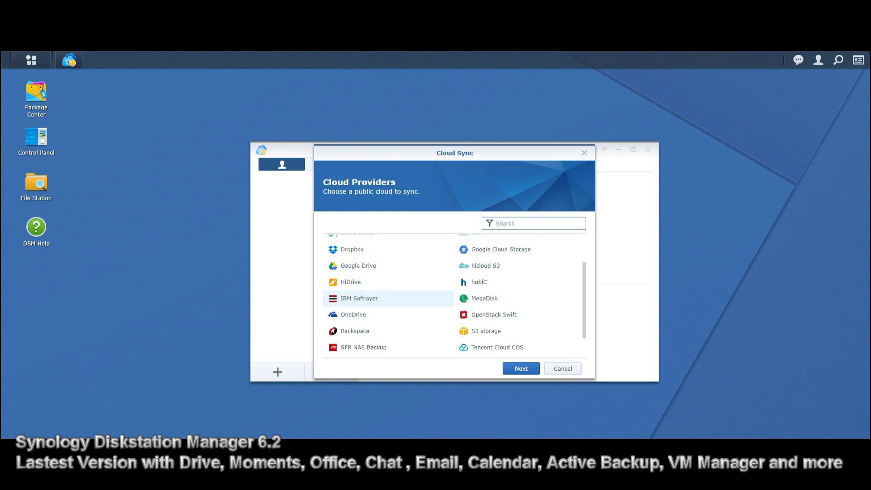
{"action": "scroll", "coordinate": [388, 304], "scroll_direction": "down", "scroll_amount": 2}
{"action": "scroll", "coordinate": [388, 317], "scroll_direction": "up", "scroll_amount": 3}
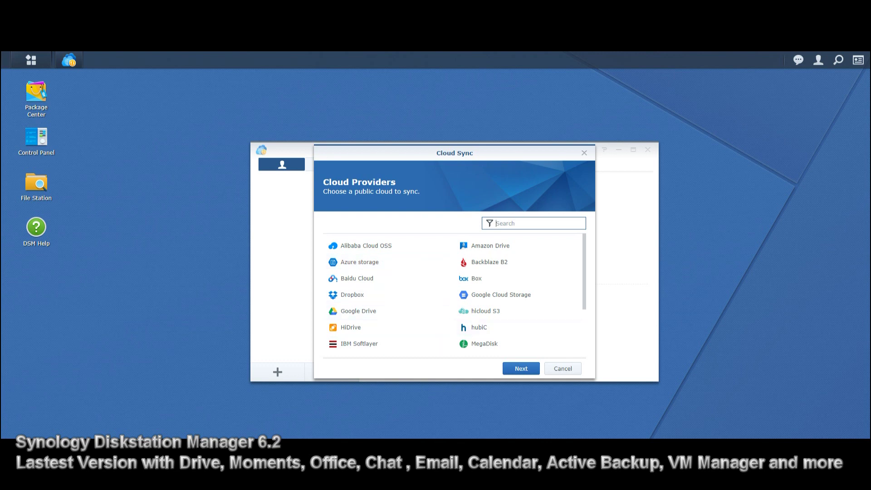
{"action": "key", "text": "Escape"}
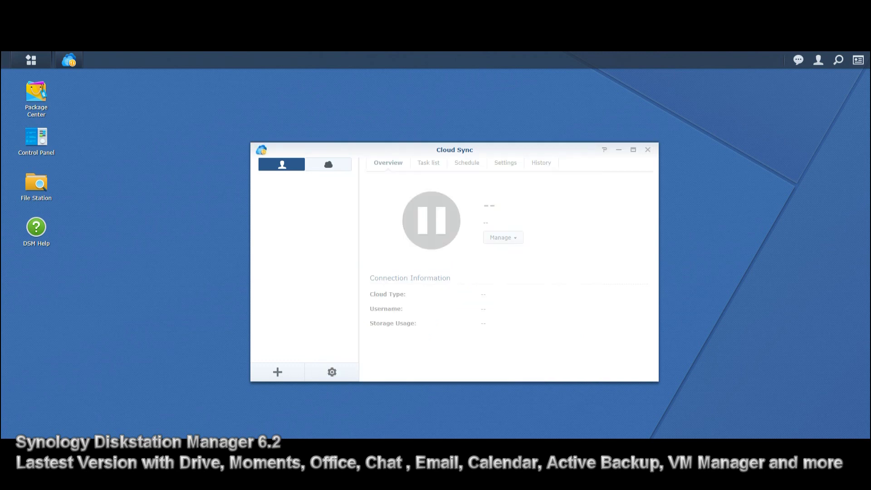
{"action": "left_click", "coordinate": [648, 150]}
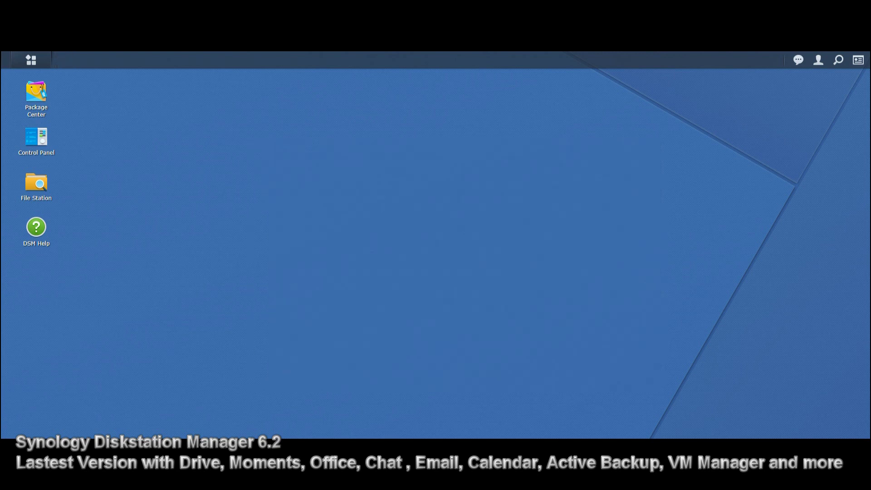
Open Moments and browse the photo timeline back to August 2017, returning to the newest photos
{"action": "left_click", "coordinate": [31, 59]}
{"action": "scroll", "coordinate": [111, 254], "scroll_direction": "down", "scroll_amount": 5}
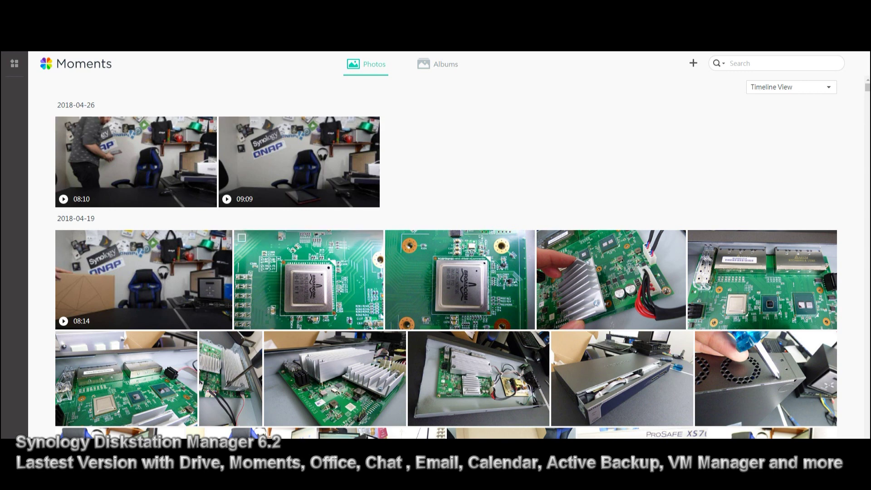
{"action": "scroll", "coordinate": [327, 236], "scroll_direction": "down", "scroll_amount": 5}
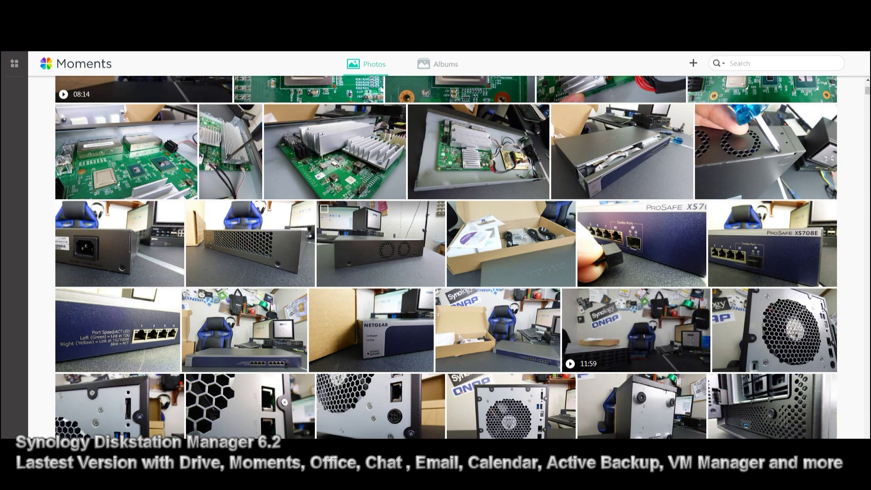
{"action": "scroll", "coordinate": [327, 236], "scroll_direction": "up", "scroll_amount": 5}
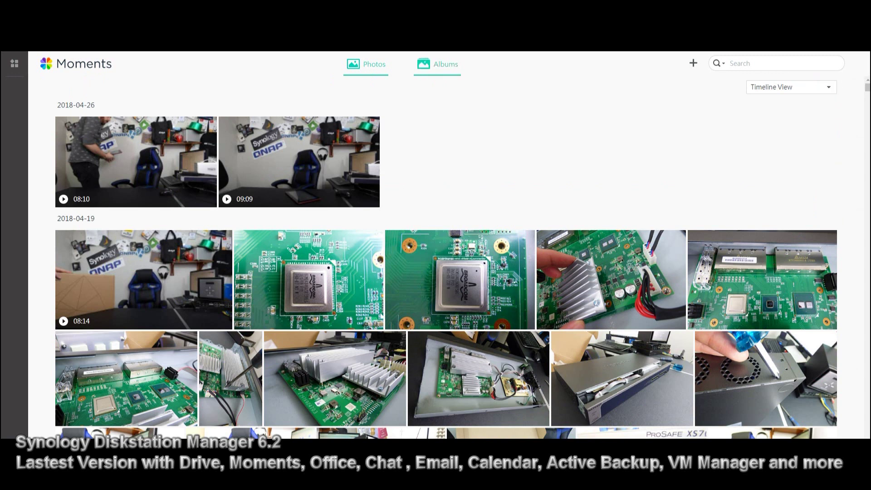
{"action": "scroll", "coordinate": [290, 340], "scroll_direction": "down", "scroll_amount": 6}
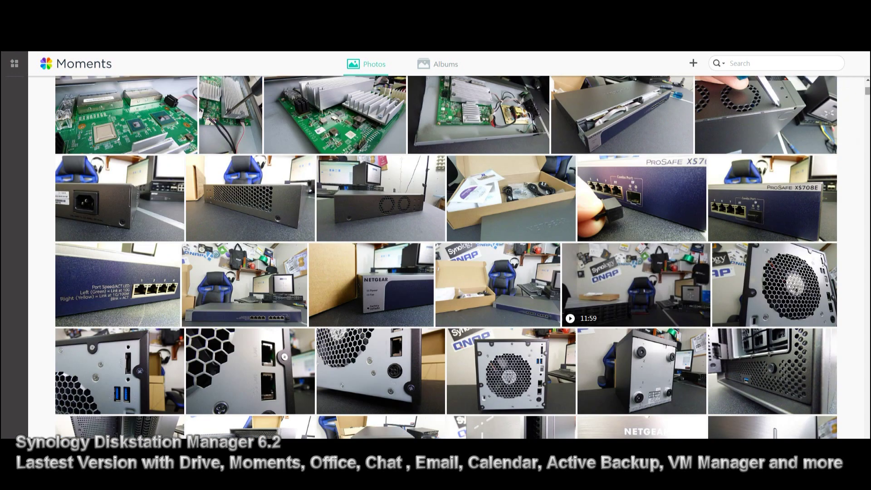
{"action": "scroll", "coordinate": [289, 340], "scroll_direction": "down", "scroll_amount": 15}
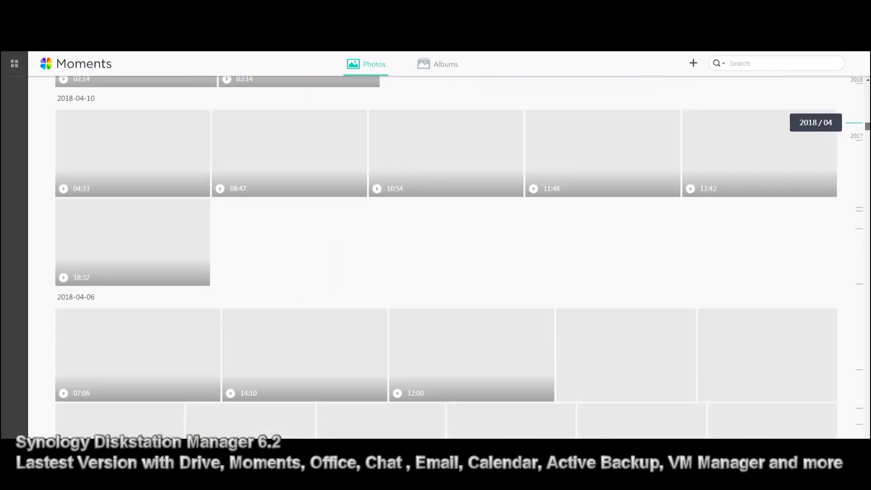
{"action": "scroll", "coordinate": [446, 257], "scroll_direction": "down", "scroll_amount": 3}
{"action": "scroll", "coordinate": [446, 257], "scroll_direction": "down", "scroll_amount": 15}
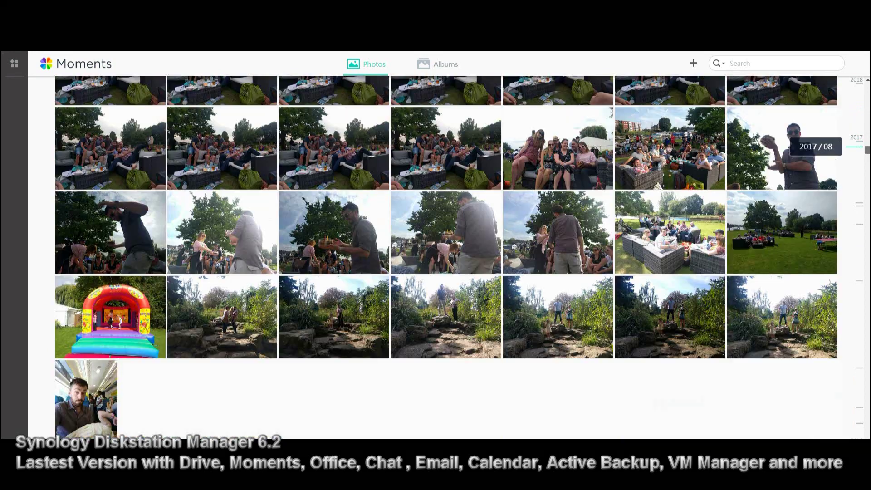
{"action": "scroll", "coordinate": [446, 257], "scroll_direction": "up", "scroll_amount": 15}
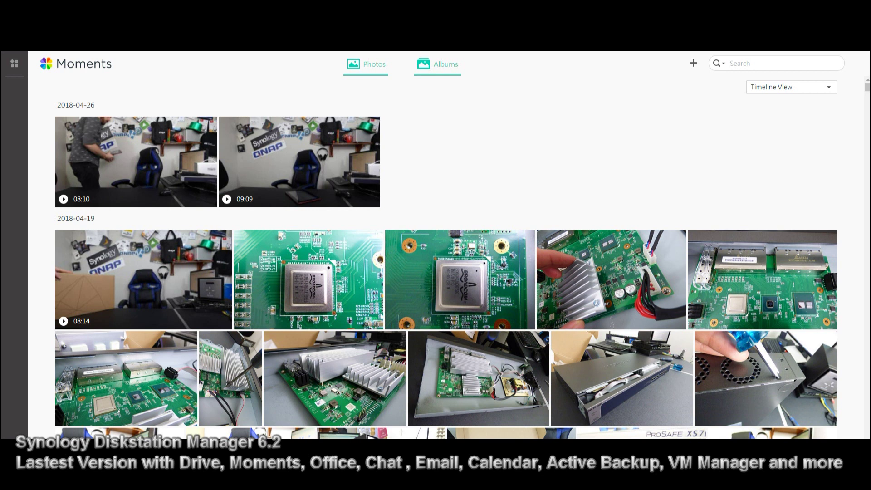
In the People album, enter a first name for the unidentified person with 20 photos and return to the albums
{"action": "left_click", "coordinate": [437, 64]}
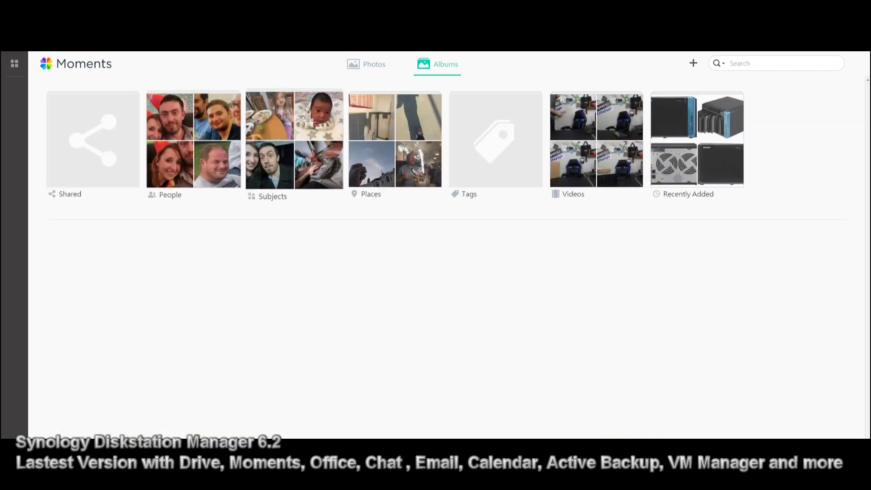
{"action": "left_click", "coordinate": [193, 137]}
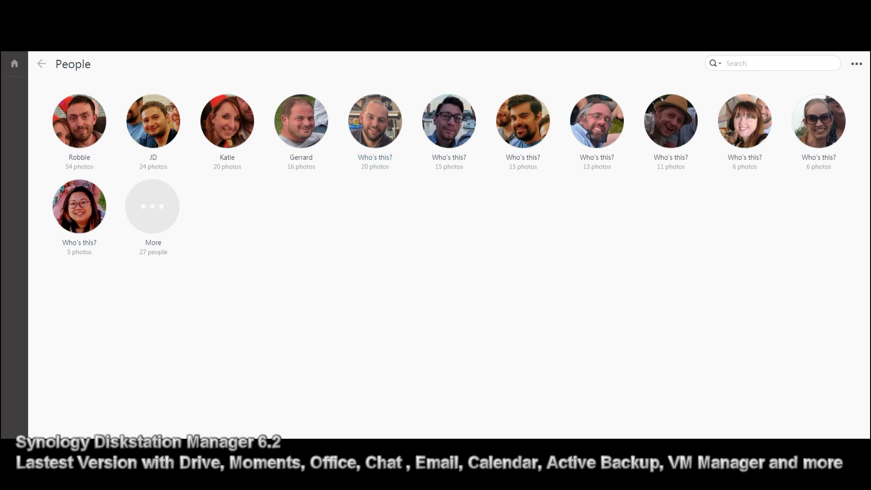
{"action": "left_click", "coordinate": [375, 157]}
{"action": "type", "text": "Nick"}
{"action": "key", "text": "Return"}
{"action": "key", "text": "alt+Left"}
Search Moments for the newly named person's photos, look over the matches and return to the albums
{"action": "left_click", "coordinate": [771, 63]}
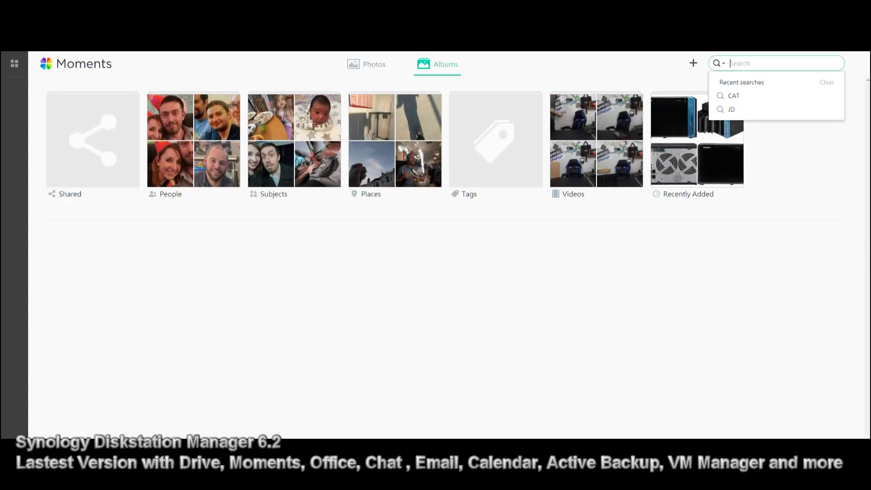
{"action": "type", "text": "nick"}
{"action": "key", "text": "Return"}
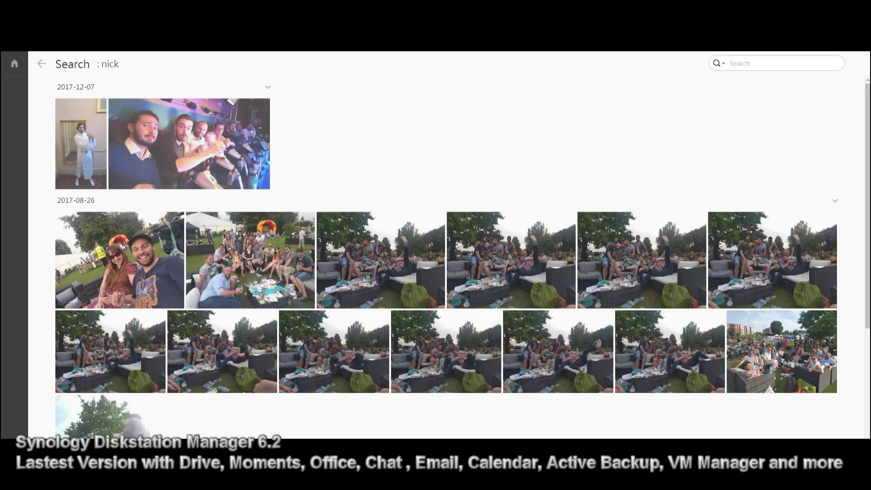
{"action": "scroll", "coordinate": [449, 254], "scroll_direction": "down", "scroll_amount": 3}
{"action": "scroll", "coordinate": [449, 254], "scroll_direction": "up", "scroll_amount": 3}
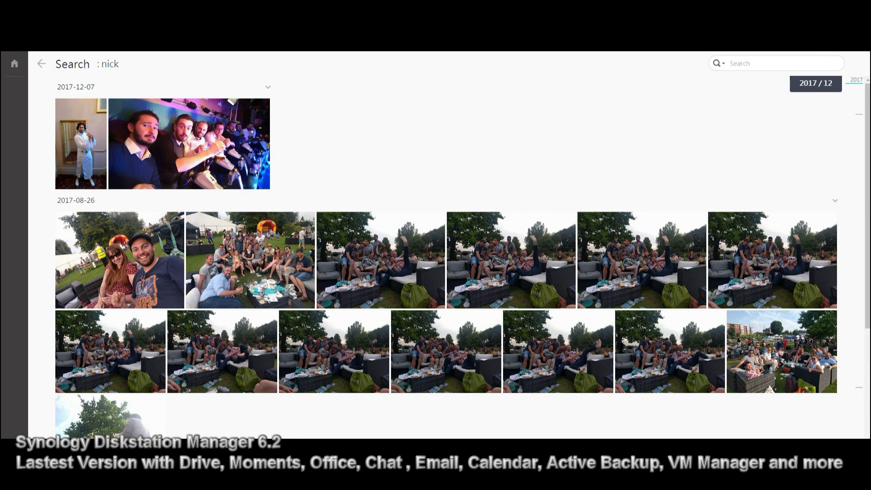
{"action": "left_click", "coordinate": [41, 64]}
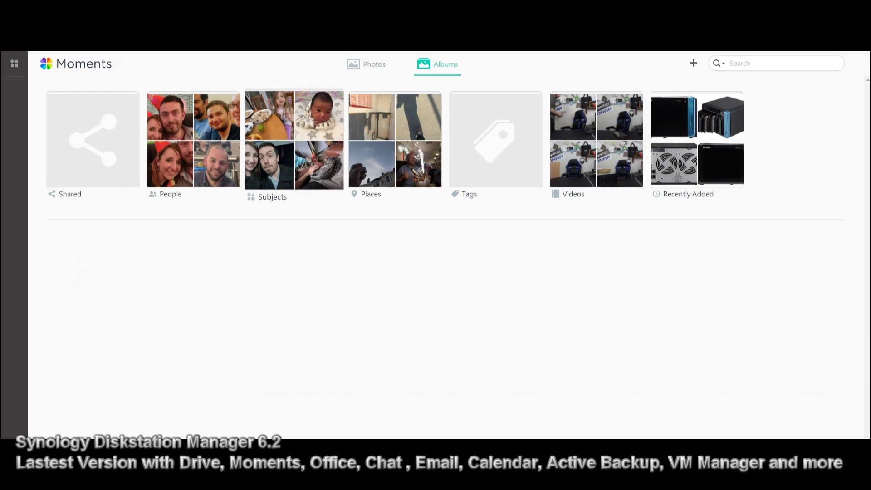
Search Moments for "food", look through the matching photos by date and return to the albums
{"action": "left_click", "coordinate": [772, 63]}
{"action": "type", "text": "food"}
{"action": "key", "text": "Return"}
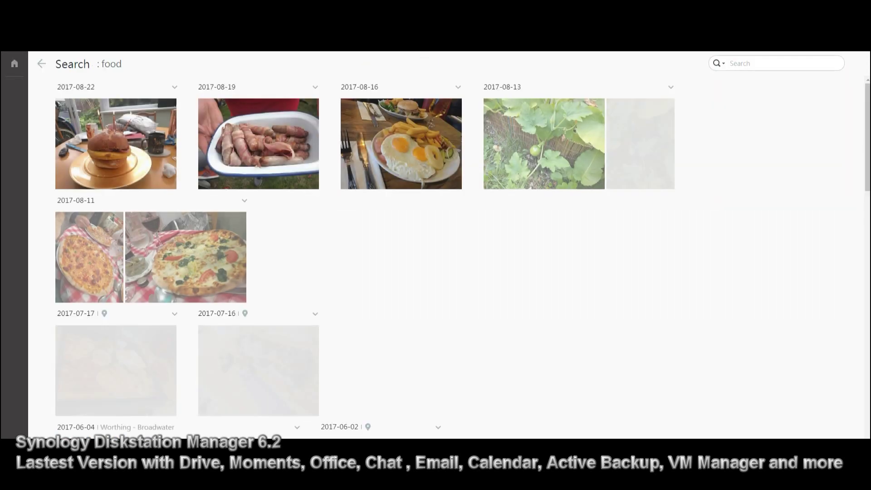
{"action": "scroll", "coordinate": [855, 267], "scroll_direction": "down", "scroll_amount": 10}
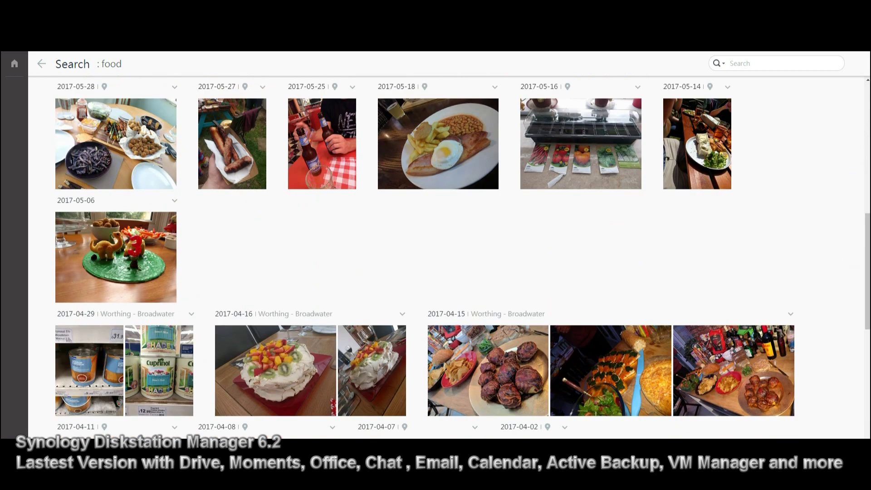
{"action": "scroll", "coordinate": [259, 145], "scroll_direction": "up", "scroll_amount": 10}
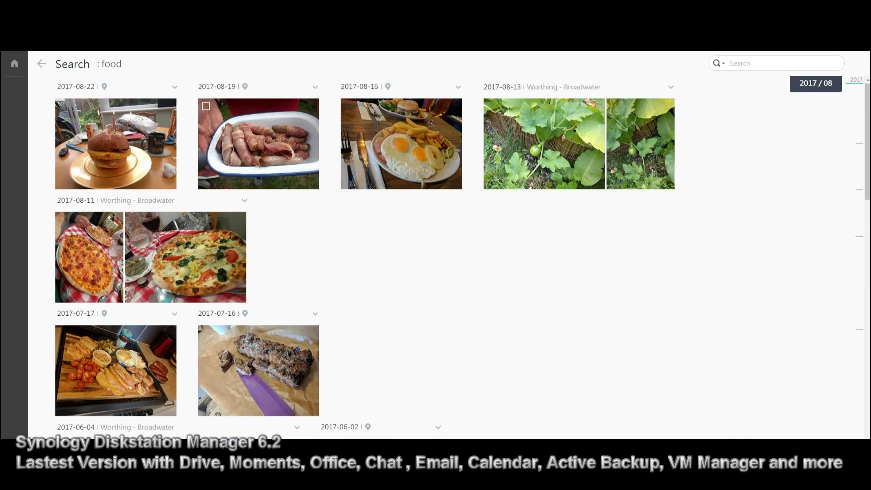
{"action": "left_click", "coordinate": [42, 64]}
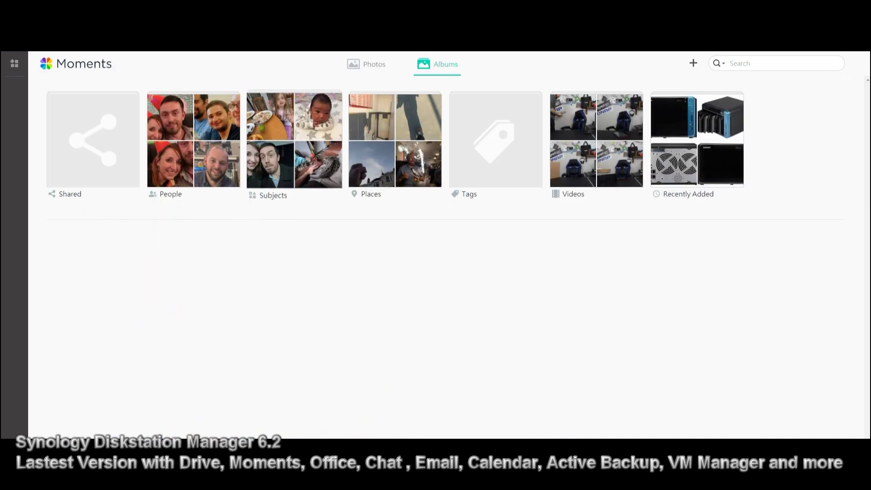
Open the Subjects album and look over the photo categories
{"action": "left_click", "coordinate": [295, 139]}
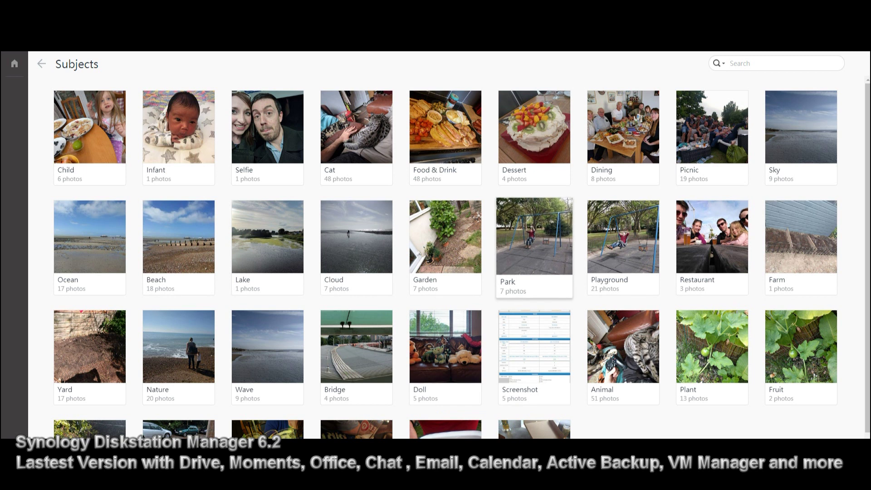
{"action": "scroll", "coordinate": [446, 227], "scroll_direction": "down", "scroll_amount": 1}
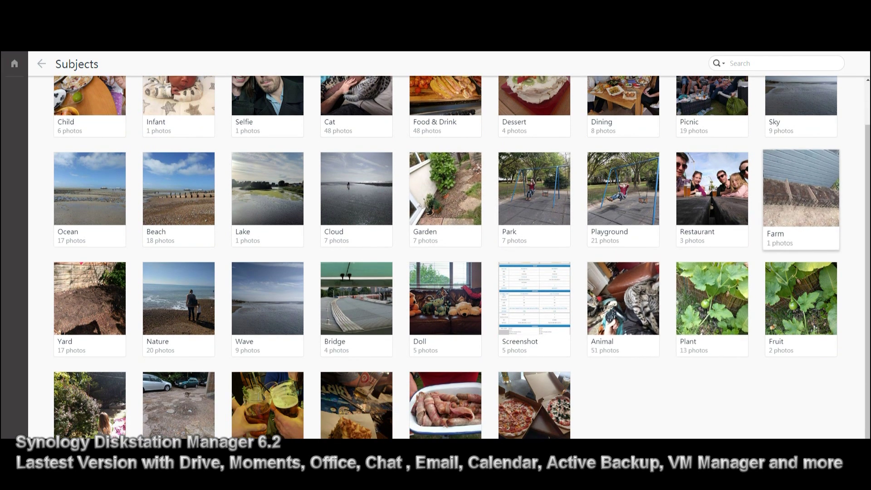
Browse the Farm, Hotdog and Cat photo categories in the Subjects album and return to the albums
{"action": "left_click", "coordinate": [802, 195]}
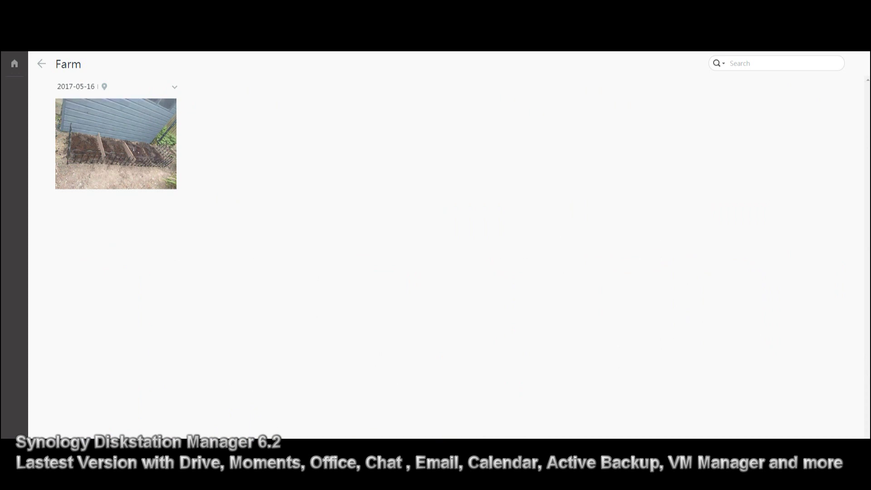
{"action": "left_click", "coordinate": [42, 63]}
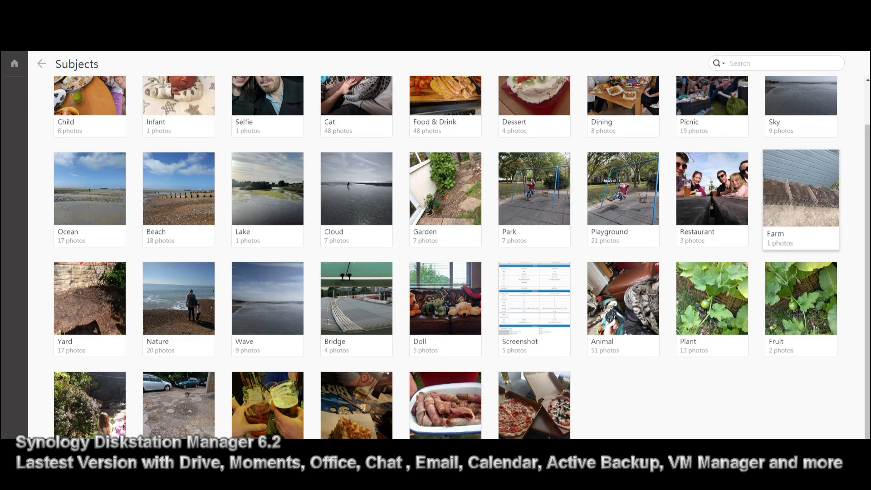
{"action": "left_click", "coordinate": [445, 404]}
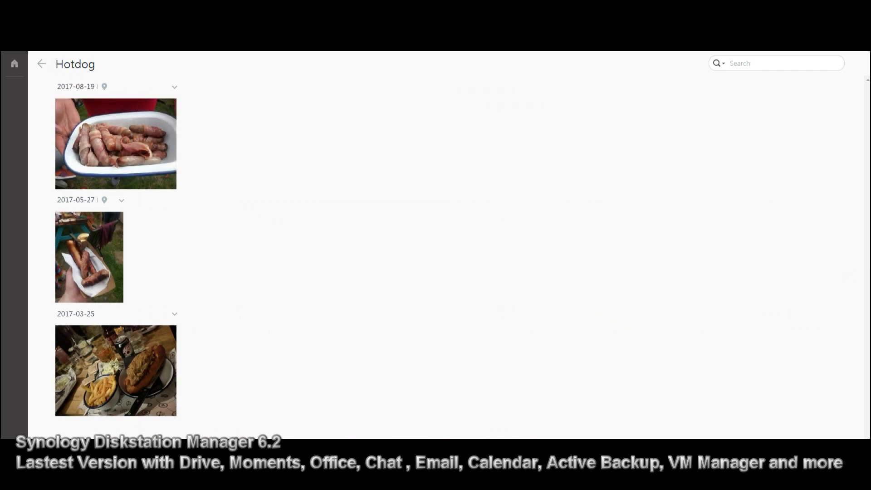
{"action": "left_click", "coordinate": [42, 64]}
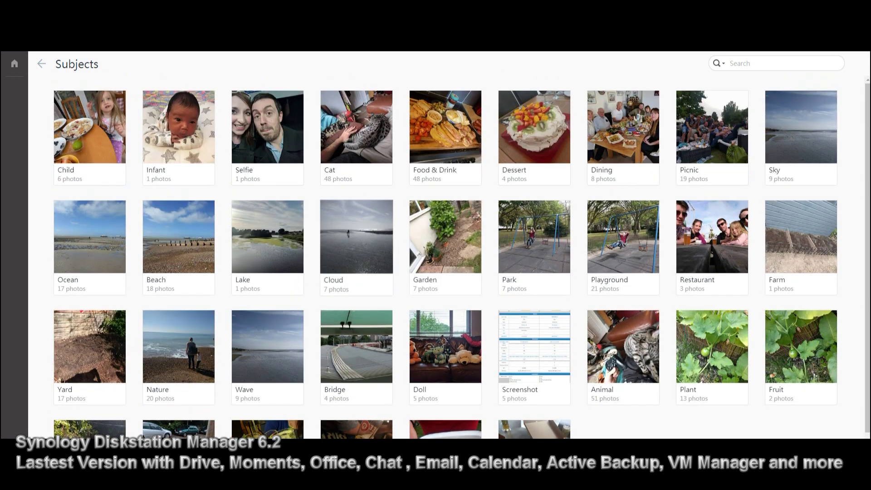
{"action": "left_click", "coordinate": [357, 131]}
{"action": "scroll", "coordinate": [449, 257], "scroll_direction": "down", "scroll_amount": 1}
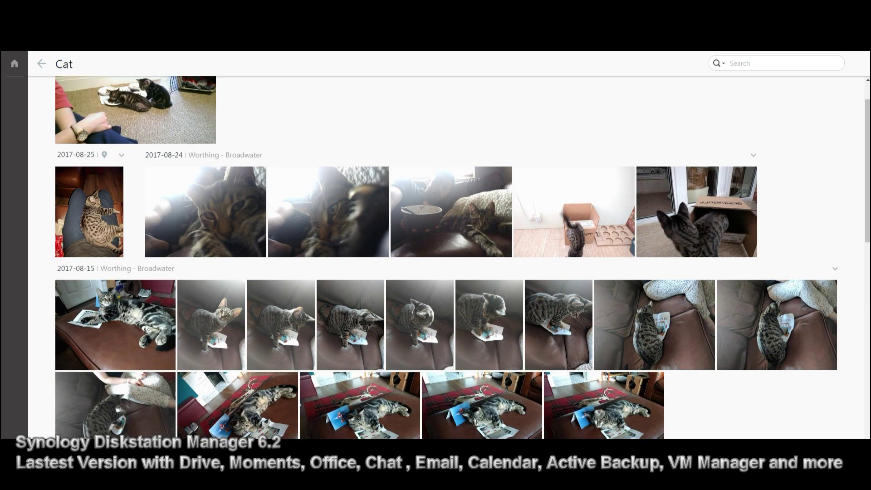
{"action": "left_click", "coordinate": [42, 64]}
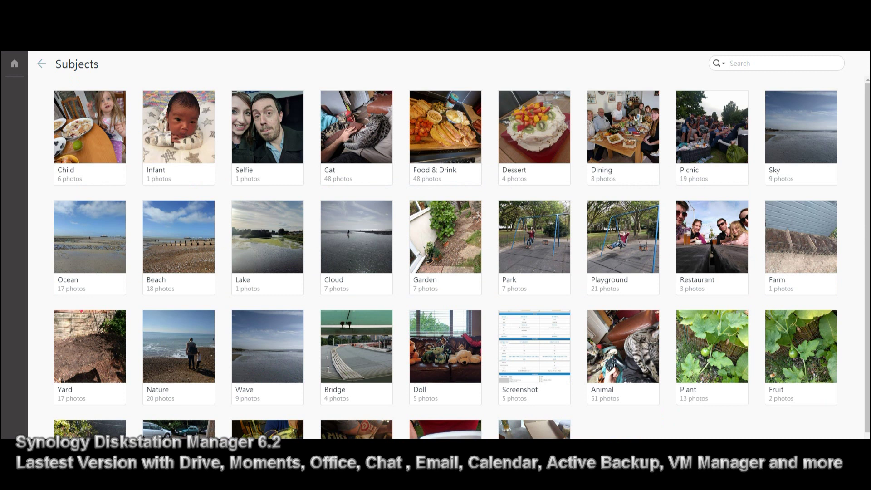
{"action": "left_click", "coordinate": [42, 64]}
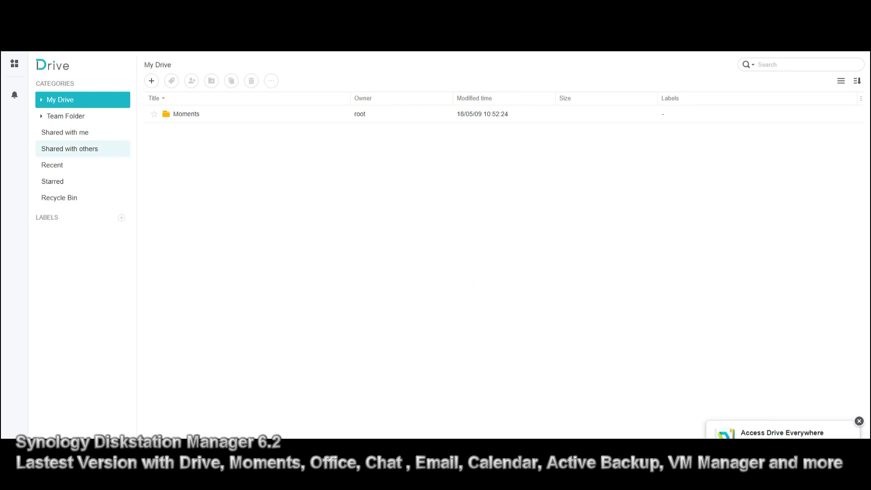
In Drive, open the CSV Samples folder inside Moments and open HalfHourParentTeacherConferenceSampleImportFile.csv for editing
{"action": "left_click", "coordinate": [186, 114]}
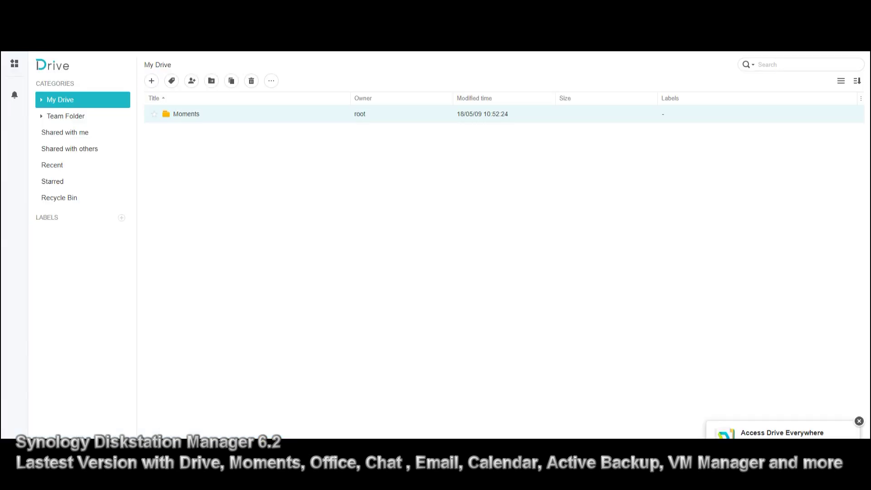
{"action": "key", "text": "Return"}
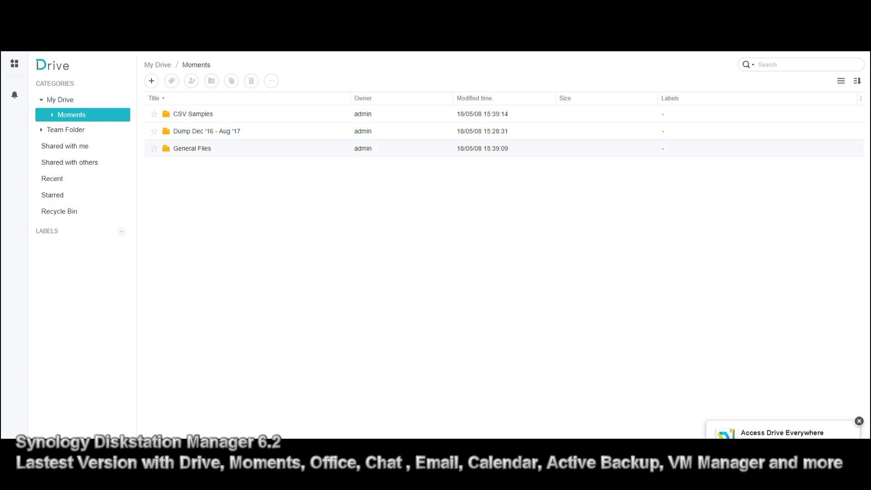
{"action": "double_click", "coordinate": [200, 114]}
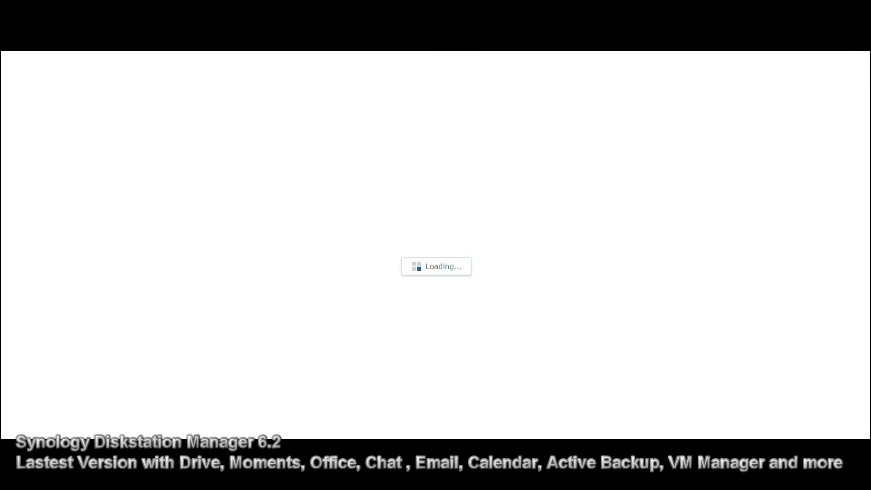
Append "vbn vbnvfbn" to cell H11 in the No End Time column, check the file commands and return to the CSV Samples folder
{"action": "left_click", "coordinate": [160, 164]}
{"action": "left_click_drag", "start_coordinate": [161, 164], "coordinate": [297, 243]}
{"action": "left_click", "coordinate": [481, 211]}
{"action": "left_click", "coordinate": [389, 212]}
{"action": "type", "text": "vbn vbnvfbn"}
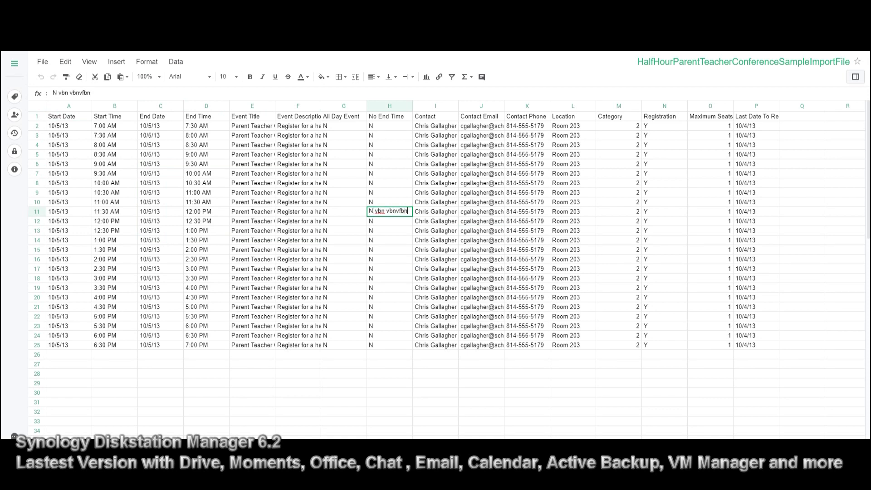
{"action": "left_click", "coordinate": [42, 62]}
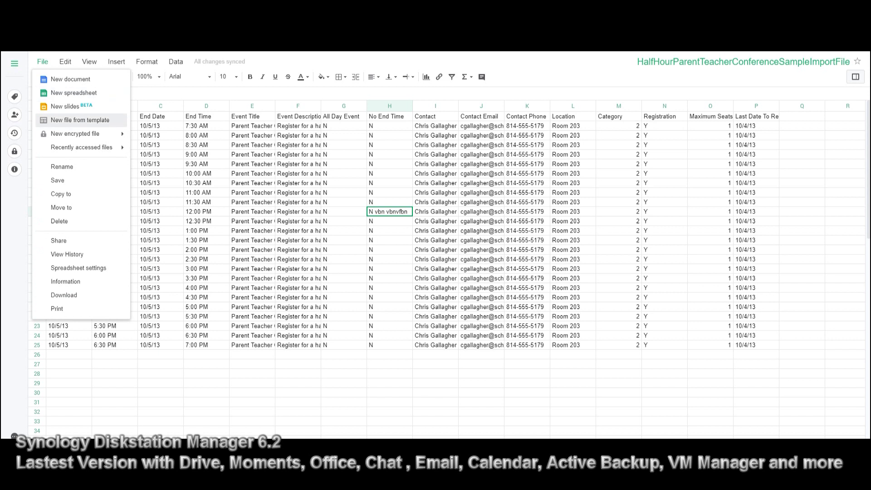
{"action": "left_click", "coordinate": [206, 183]}
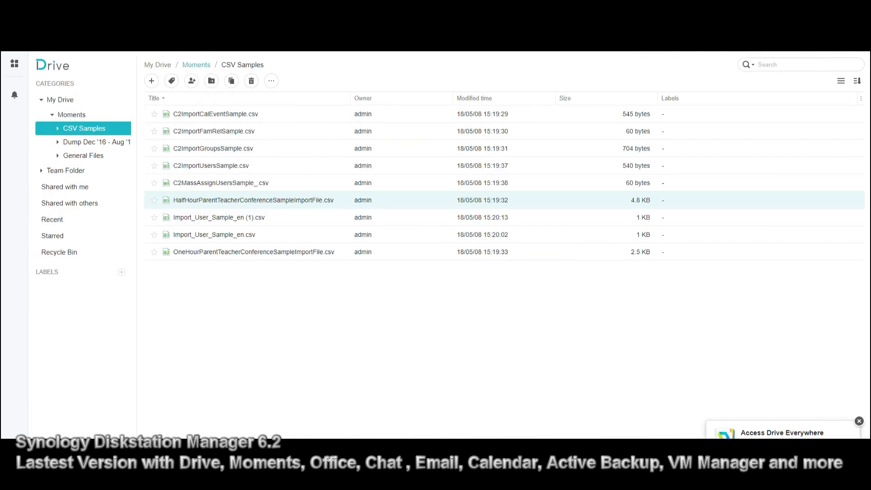
Open the Dump Dec '16 - Aug '17 folder inside Moments and look through its photo files
{"action": "left_click", "coordinate": [196, 65]}
{"action": "double_click", "coordinate": [207, 131]}
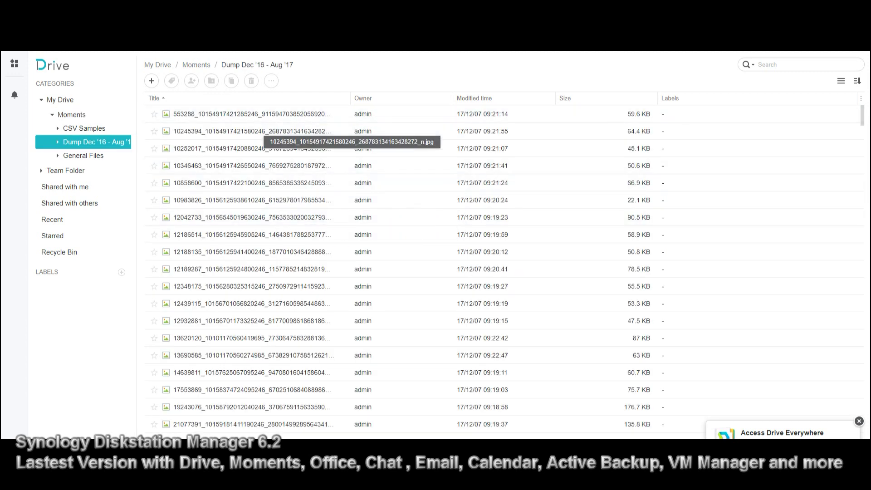
{"action": "double_click", "coordinate": [211, 132]}
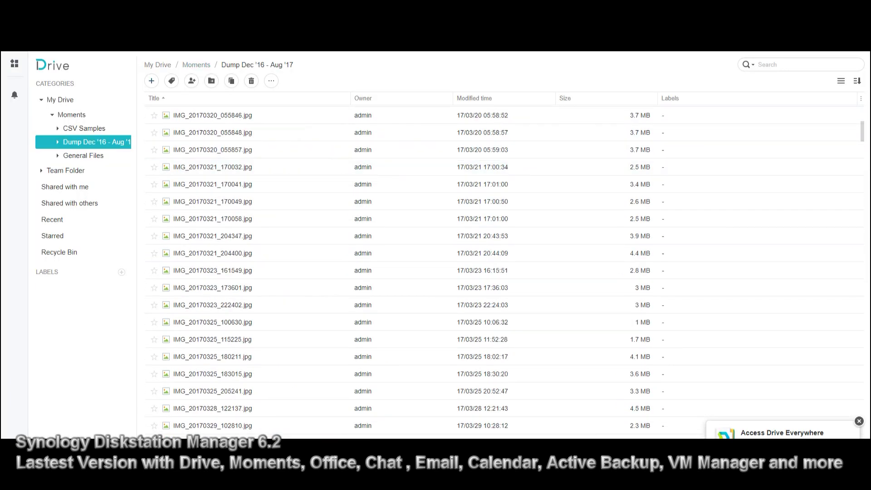
In General Files, open the Synology DS1817+NAS vs Synology DS1815+ NAS folder, preview one of its NAS product images and close the preview
{"action": "left_click", "coordinate": [196, 64]}
{"action": "double_click", "coordinate": [192, 148]}
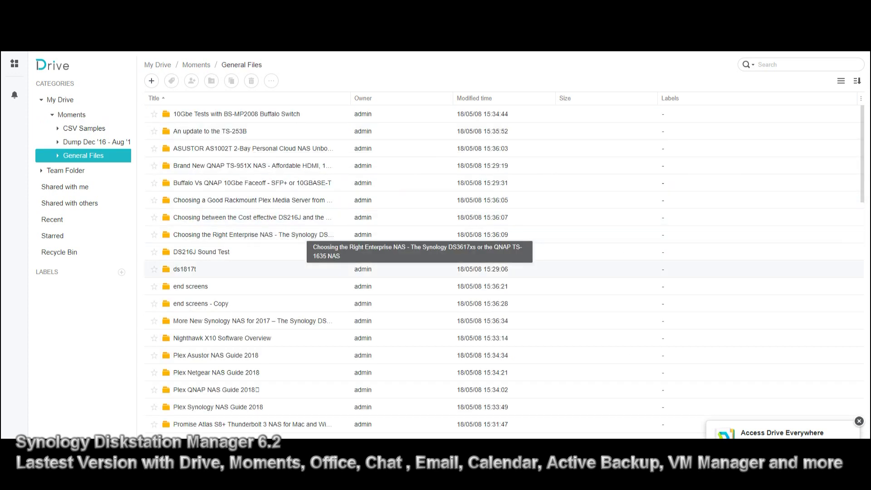
{"action": "scroll", "coordinate": [504, 273], "scroll_direction": "down", "scroll_amount": 5}
{"action": "scroll", "coordinate": [504, 272], "scroll_direction": "down", "scroll_amount": 5}
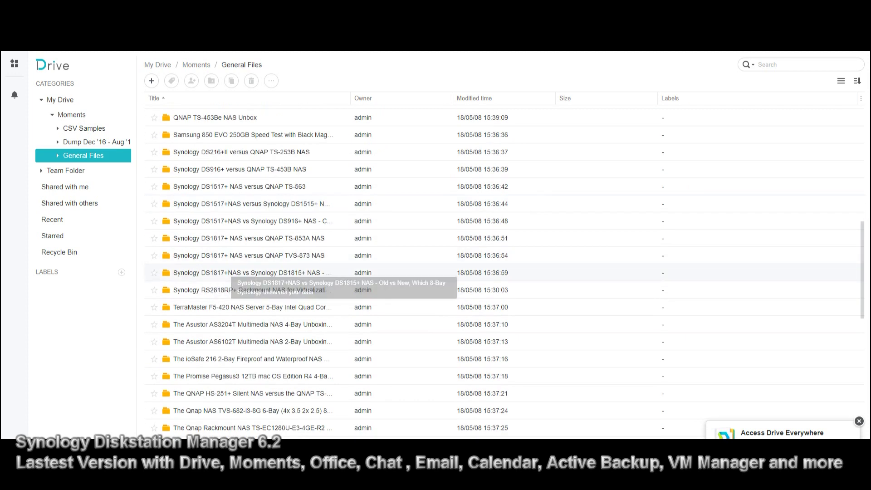
{"action": "double_click", "coordinate": [229, 272]}
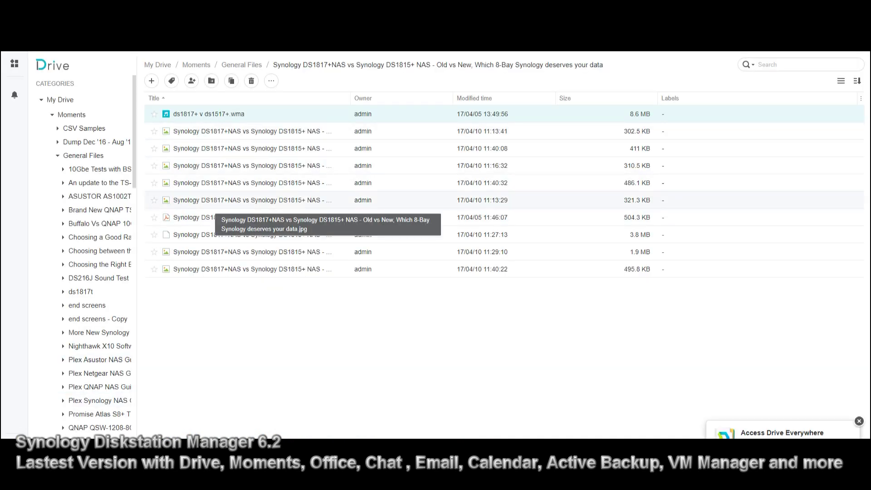
{"action": "double_click", "coordinate": [205, 202]}
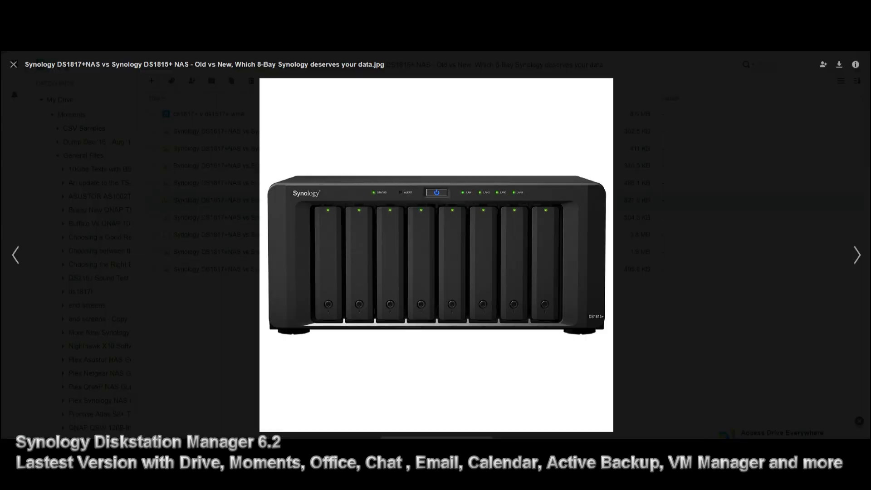
{"action": "key", "text": "Escape"}
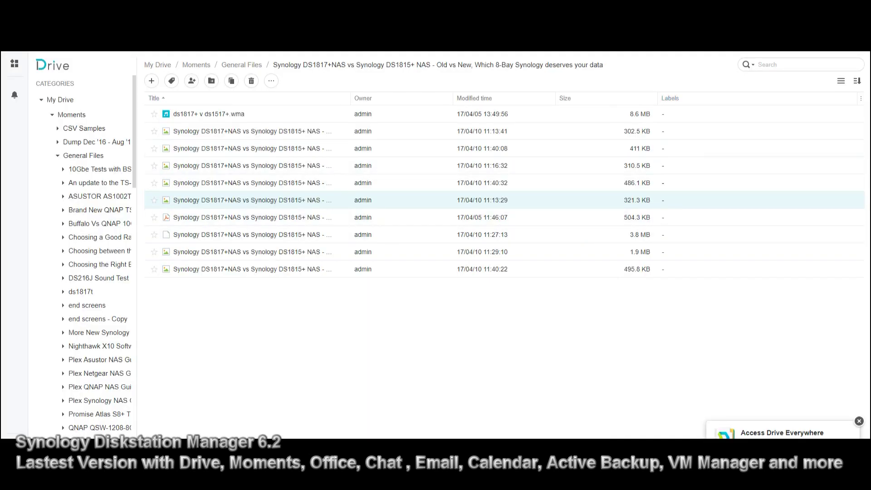
Return to General Files, open the Synology RS2818RP+ folder, play P1030231.MP4 at two further points and close the video
{"action": "left_click", "coordinate": [83, 155]}
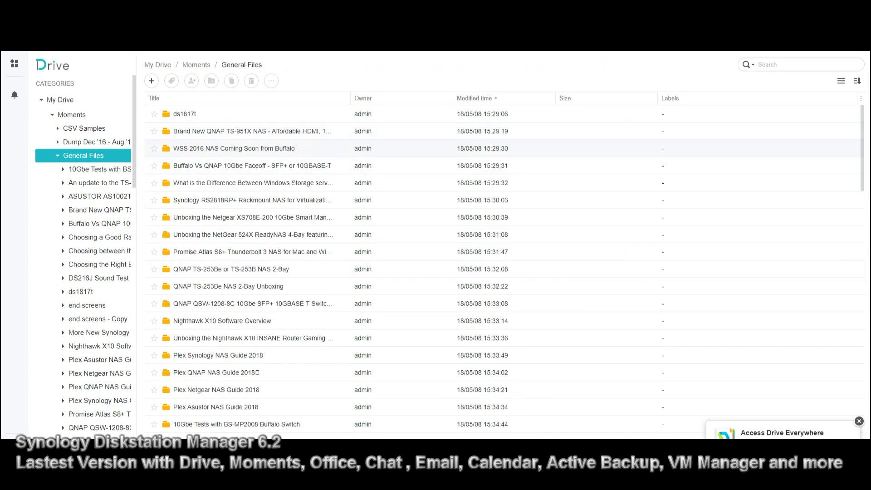
{"action": "double_click", "coordinate": [249, 200]}
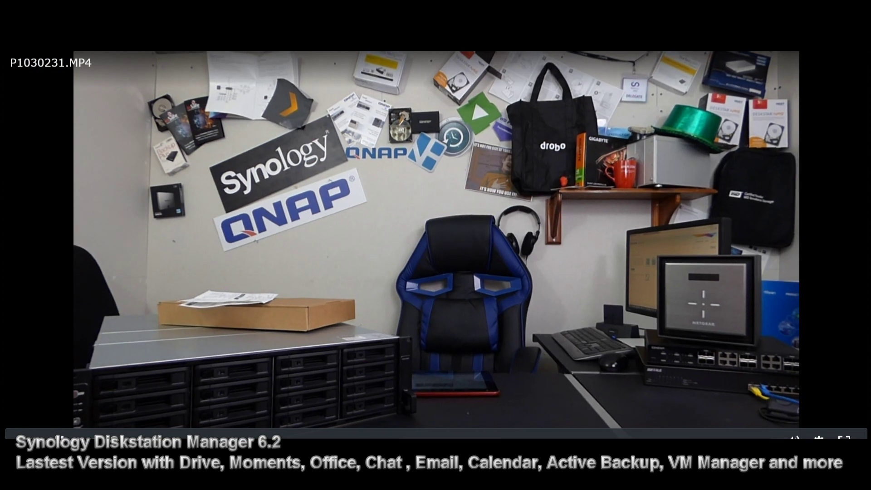
{"action": "left_click", "coordinate": [287, 429]}
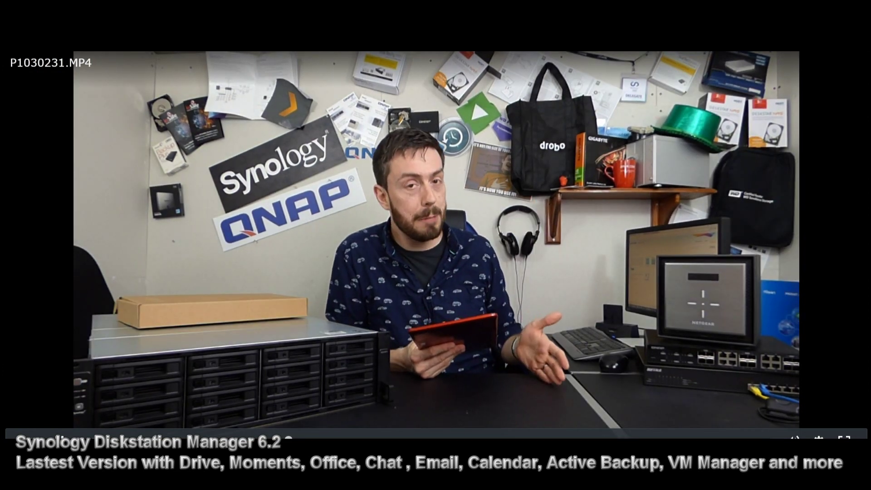
{"action": "left_click", "coordinate": [536, 430]}
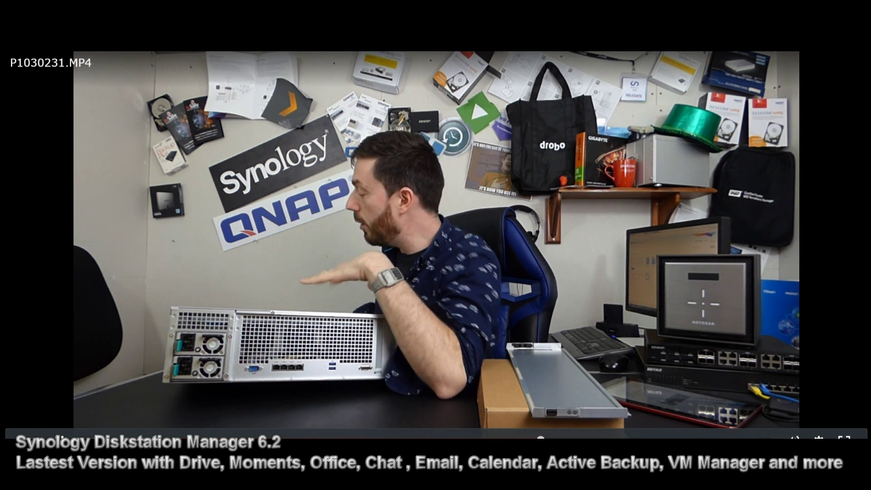
{"action": "key", "text": "Escape"}
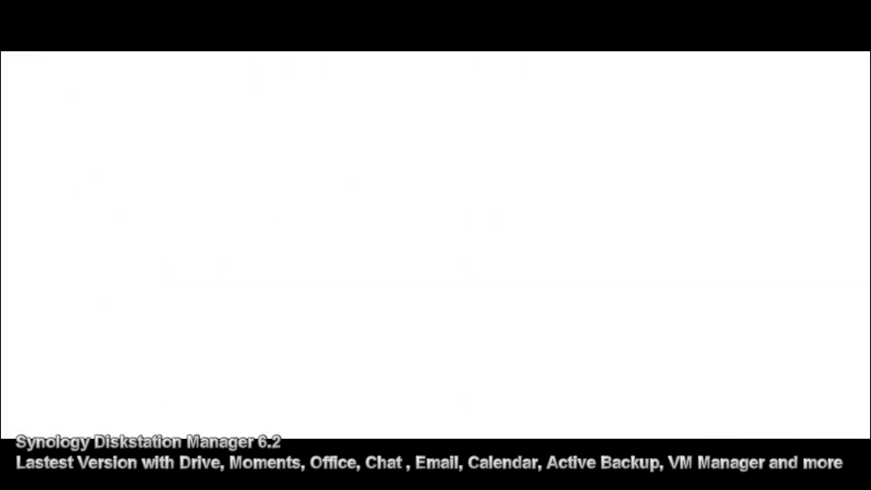
Open Download Station from the DSM applications, look at its RSS Feeds section and close it
{"action": "scroll", "coordinate": [111, 263], "scroll_direction": "down", "scroll_amount": 5}
{"action": "scroll", "coordinate": [110, 263], "scroll_direction": "down", "scroll_amount": 5}
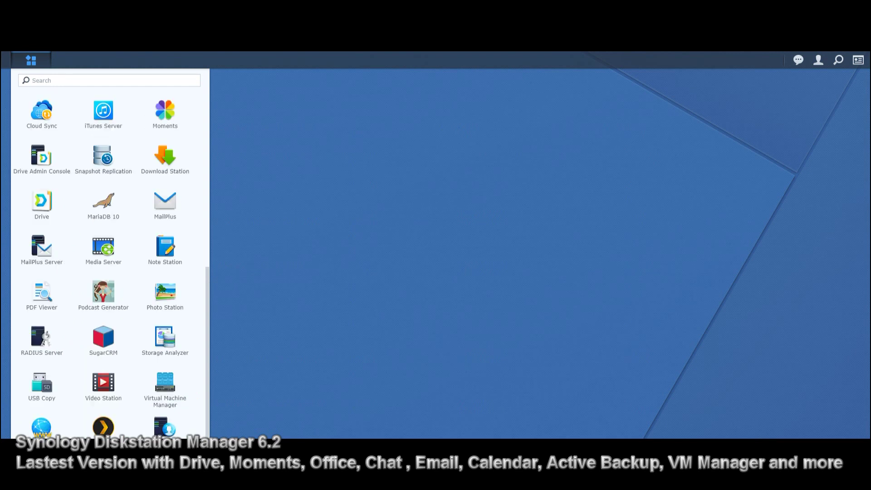
{"action": "left_click", "coordinate": [165, 156]}
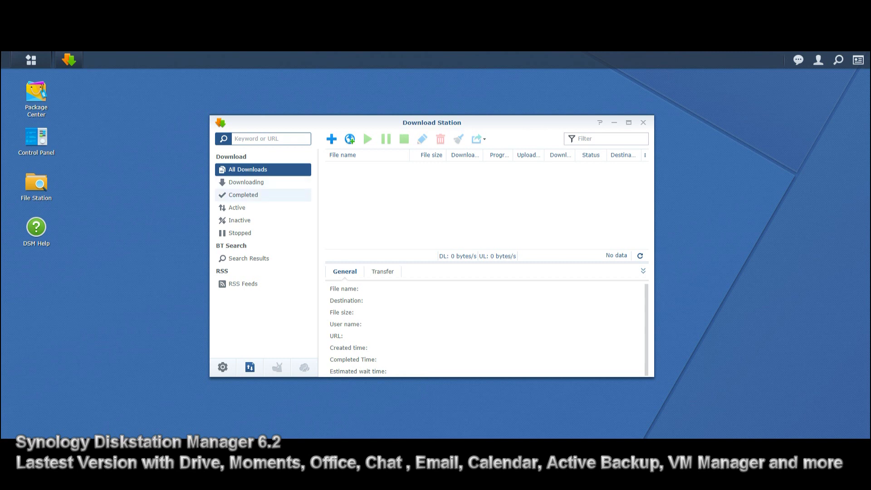
{"action": "left_click", "coordinate": [242, 283]}
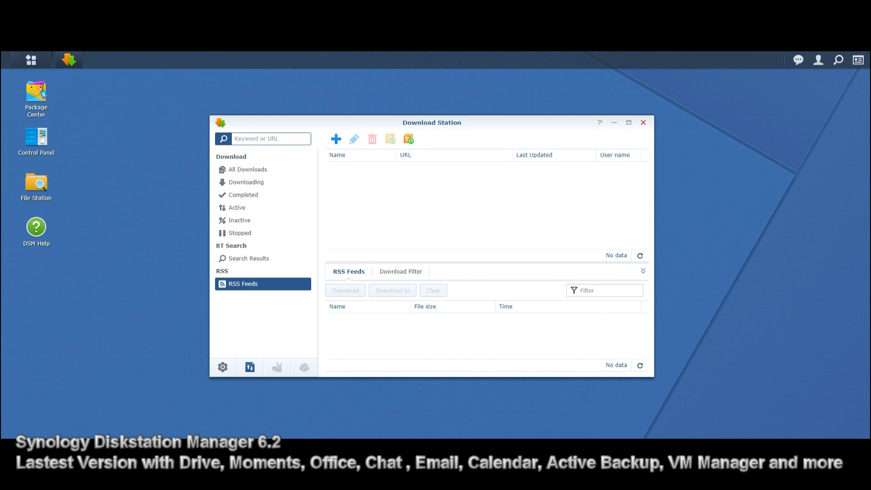
{"action": "left_click", "coordinate": [643, 123]}
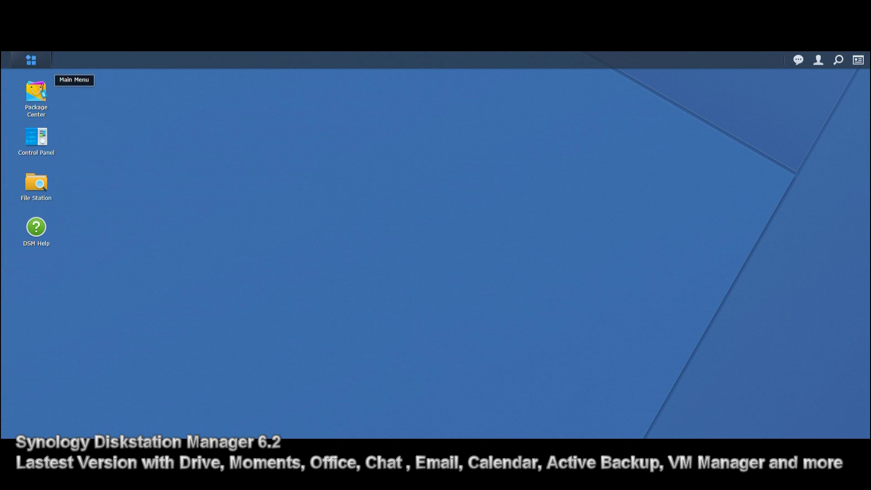
Look through the list of installed DSM applications and open Photo Station
{"action": "left_click", "coordinate": [31, 60]}
{"action": "scroll", "coordinate": [110, 254], "scroll_direction": "down", "scroll_amount": 3}
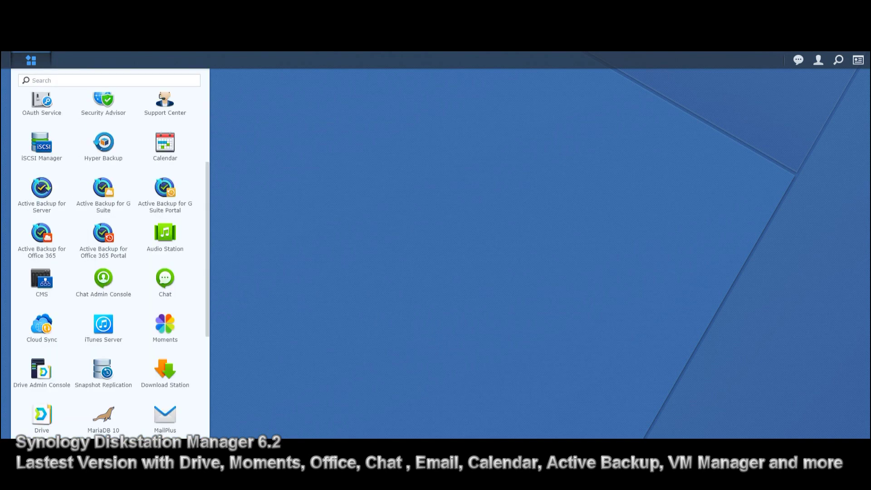
{"action": "scroll", "coordinate": [110, 254], "scroll_direction": "down", "scroll_amount": 3}
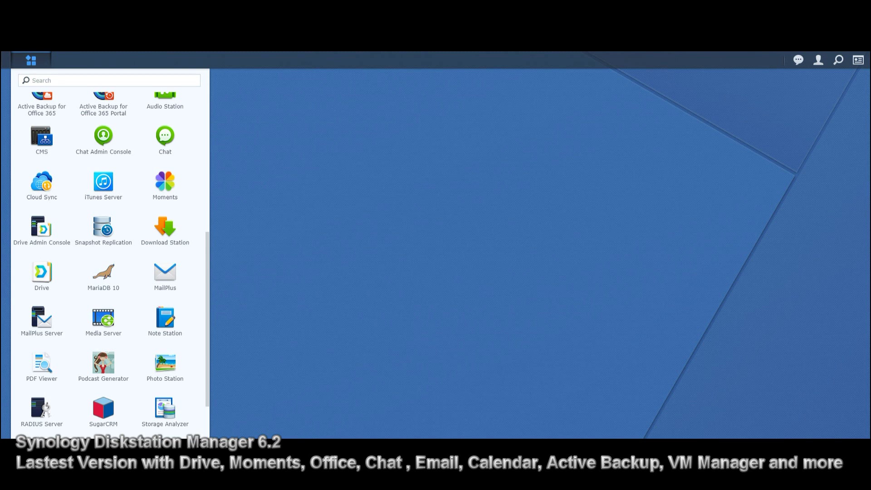
{"action": "scroll", "coordinate": [111, 255], "scroll_direction": "down", "scroll_amount": 2}
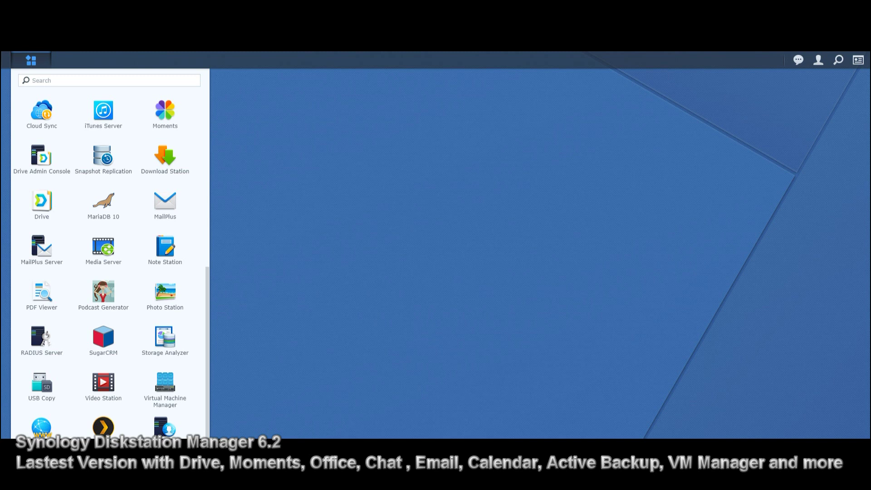
{"action": "scroll", "coordinate": [112, 265], "scroll_direction": "down", "scroll_amount": 1}
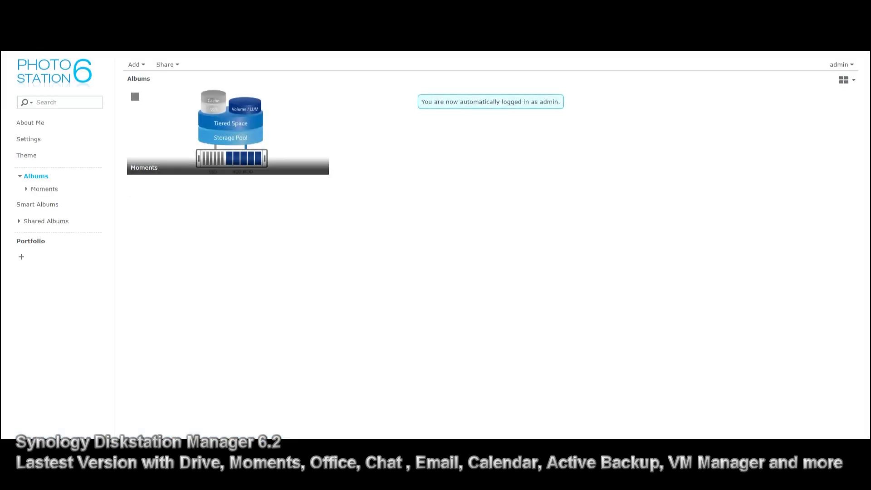
Open the Dump Dec '16 - Aug '17 album inside Moments and display its photos on the map
{"action": "left_click", "coordinate": [154, 129]}
{"action": "left_click", "coordinate": [251, 132]}
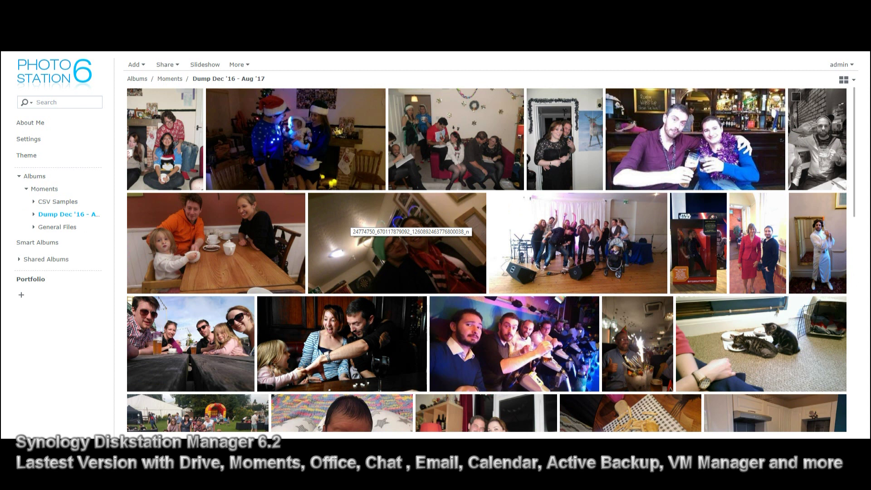
{"action": "left_click", "coordinate": [847, 80]}
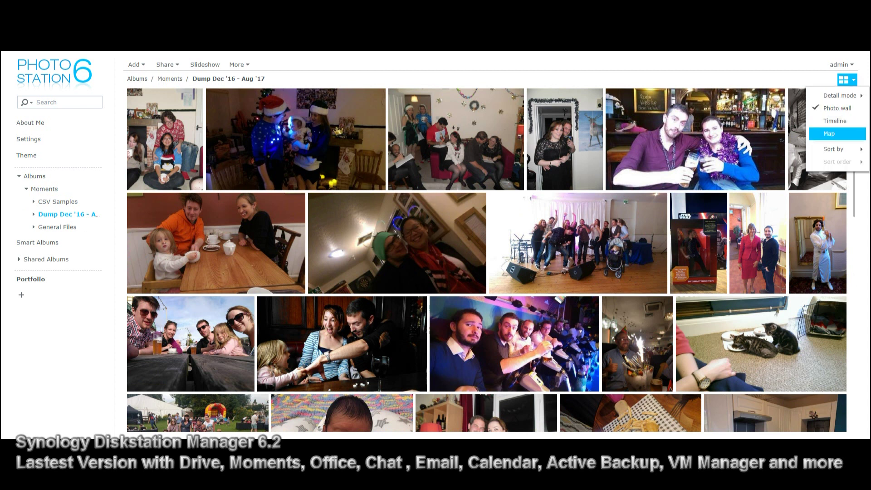
{"action": "left_click", "coordinate": [829, 133]}
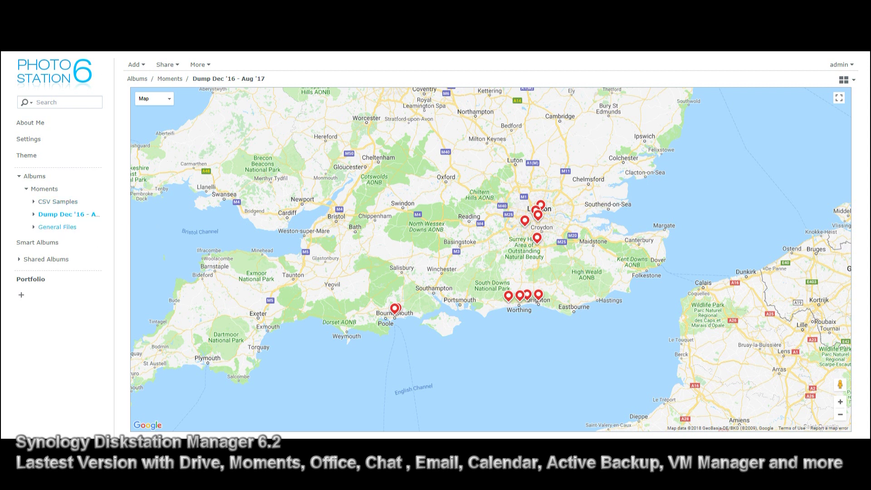
Look at the map views of the General Files and CSV Samples albums
{"action": "left_click", "coordinate": [60, 227]}
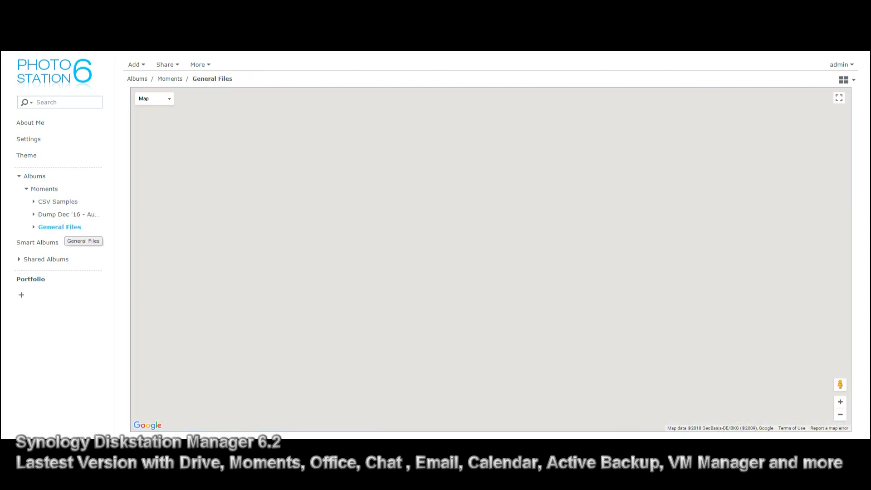
{"action": "left_click", "coordinate": [57, 202]}
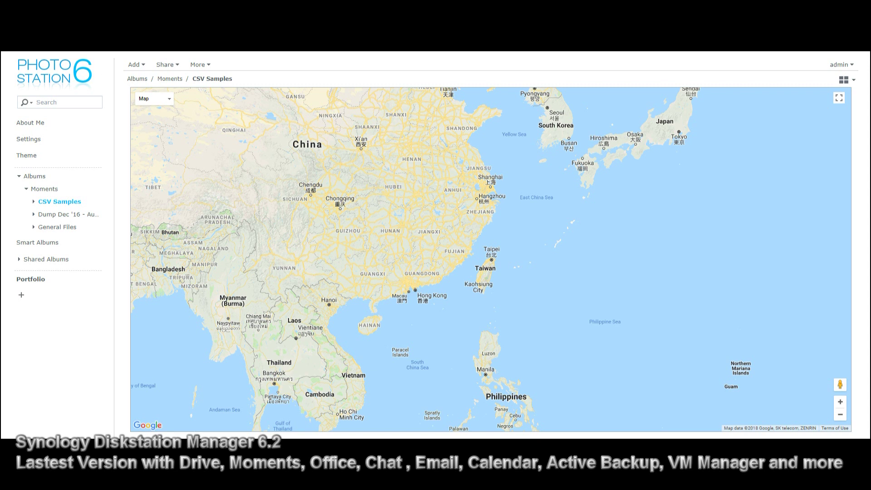
{"action": "scroll", "coordinate": [330, 187], "scroll_direction": "down", "scroll_amount": 1}
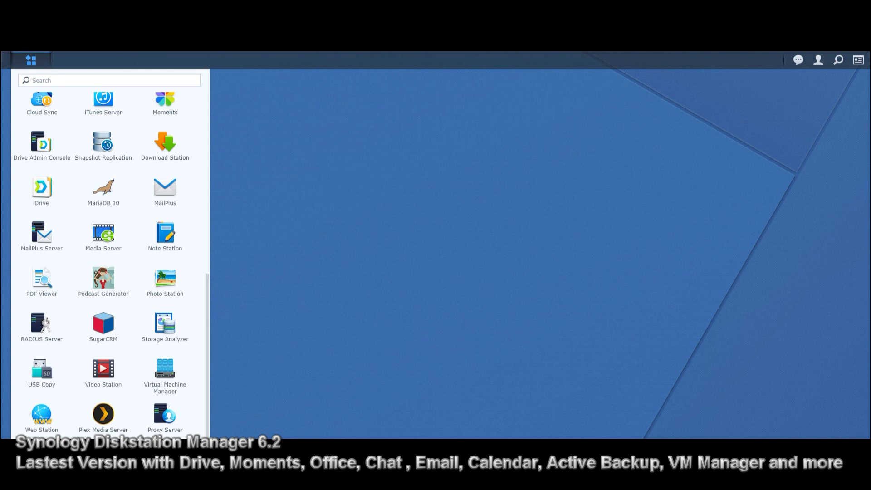
Look through the installed DSM applications, open USB Copy and close it
{"action": "scroll", "coordinate": [109, 254], "scroll_direction": "up", "scroll_amount": 10}
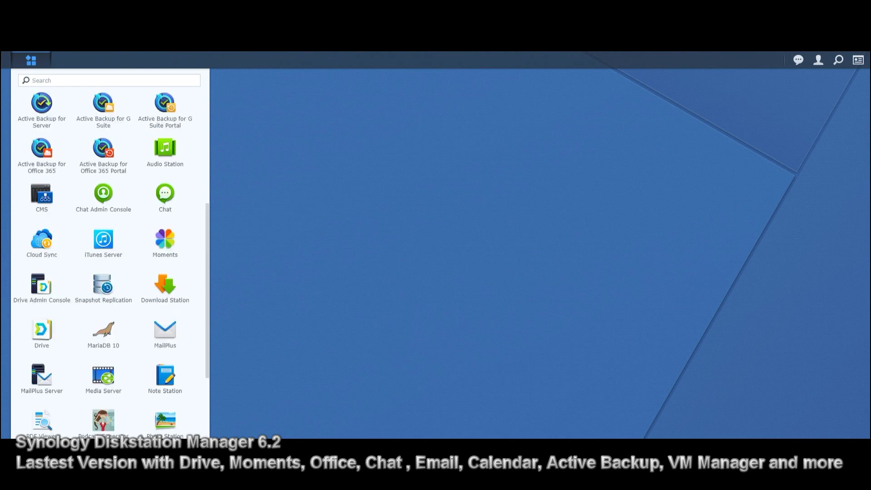
{"action": "scroll", "coordinate": [109, 254], "scroll_direction": "down", "scroll_amount": 10}
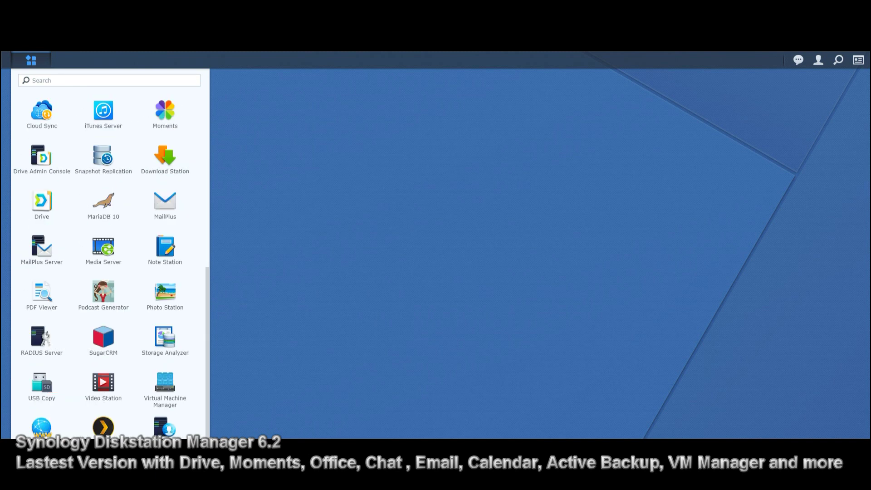
{"action": "scroll", "coordinate": [111, 265], "scroll_direction": "down", "scroll_amount": 1}
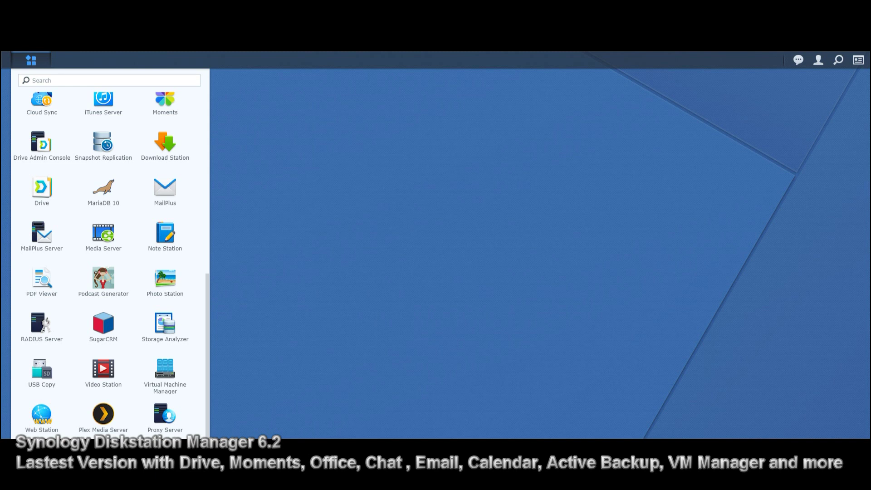
{"action": "scroll", "coordinate": [109, 254], "scroll_direction": "down", "scroll_amount": 3}
{"action": "left_click", "coordinate": [41, 263]}
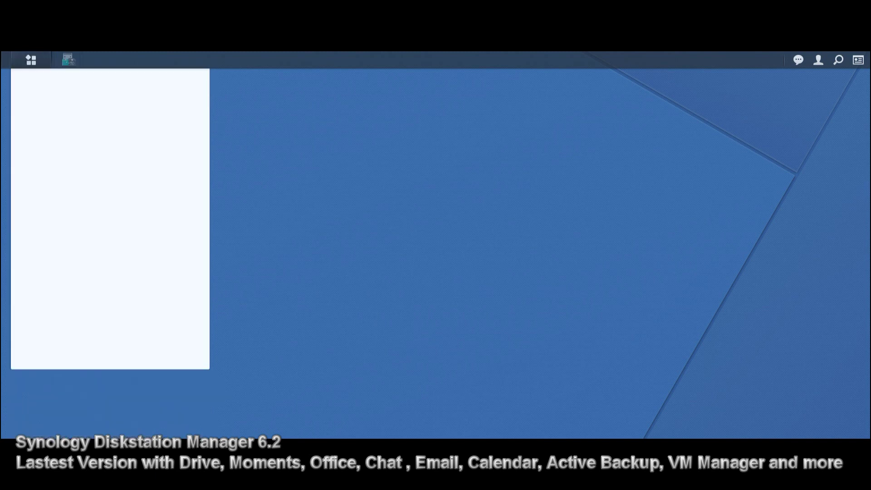
{"action": "key", "text": "Return"}
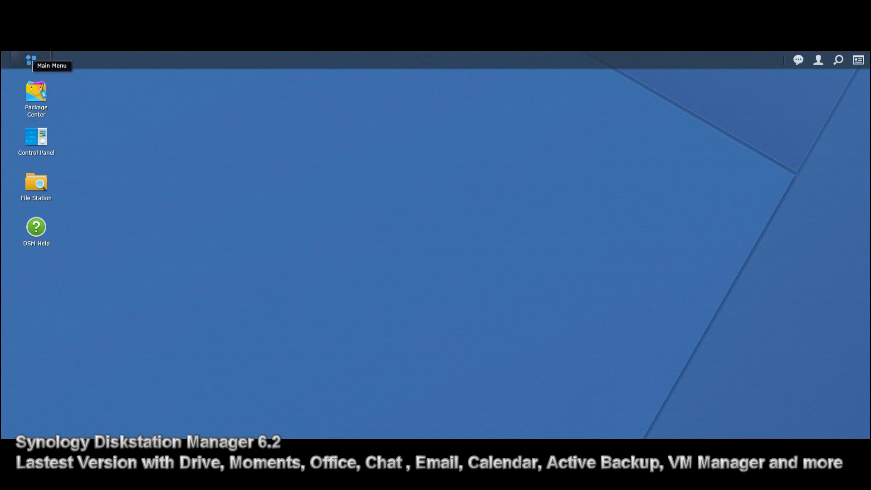
Open Video Station from the DSM applications and skip its introductory tutorial
{"action": "left_click", "coordinate": [31, 59]}
{"action": "scroll", "coordinate": [109, 254], "scroll_direction": "down", "scroll_amount": 8}
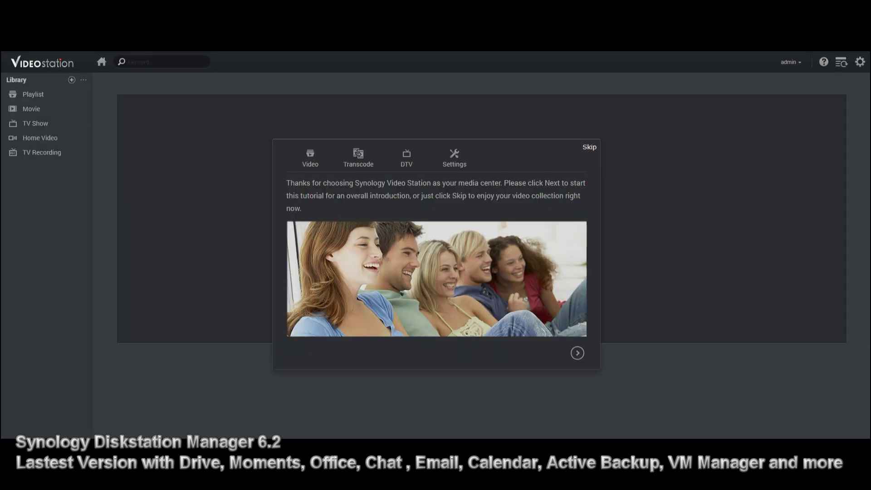
{"action": "key", "text": "Escape"}
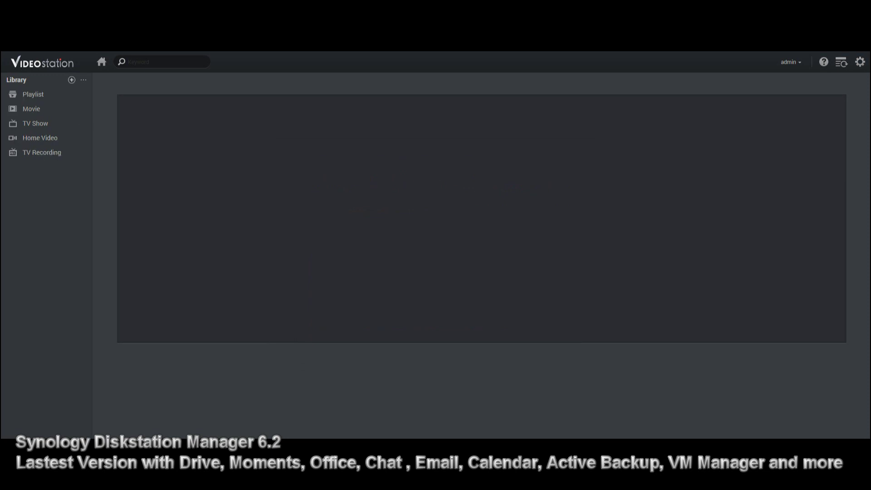
Look at the library visibility options in Video Station, close them and open the TV Show library
{"action": "left_click", "coordinate": [84, 80]}
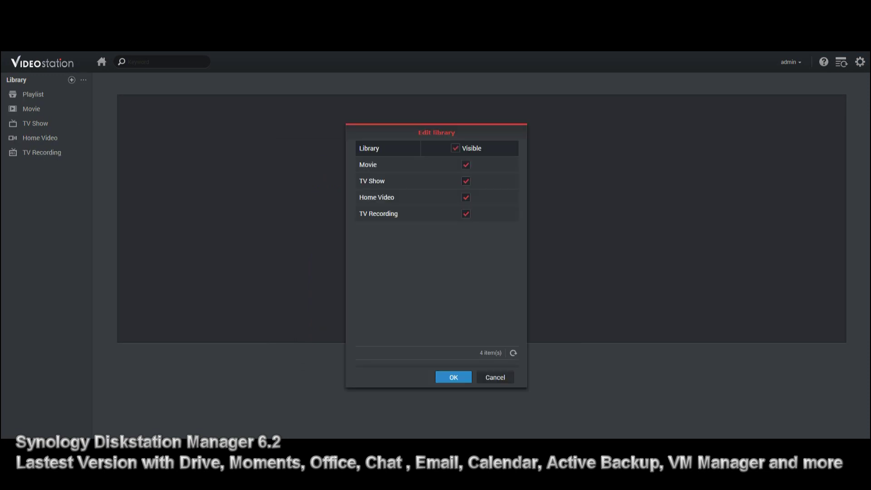
{"action": "key", "text": "Return"}
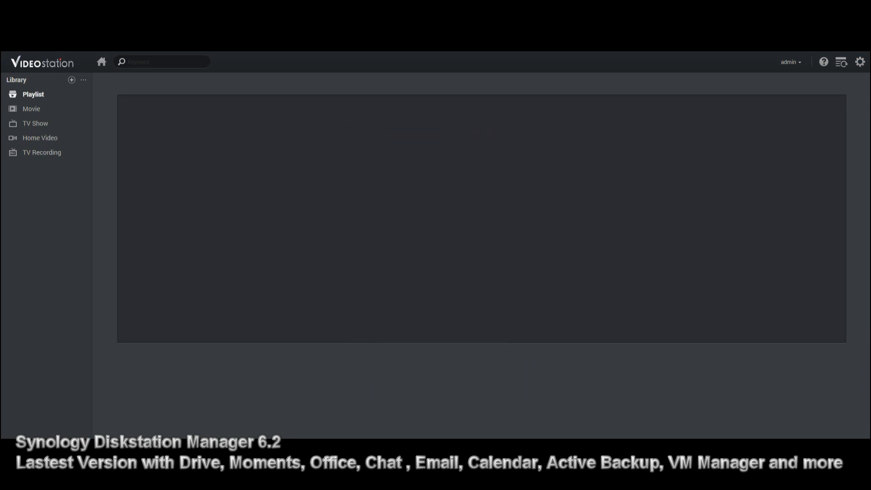
{"action": "left_click", "coordinate": [35, 123]}
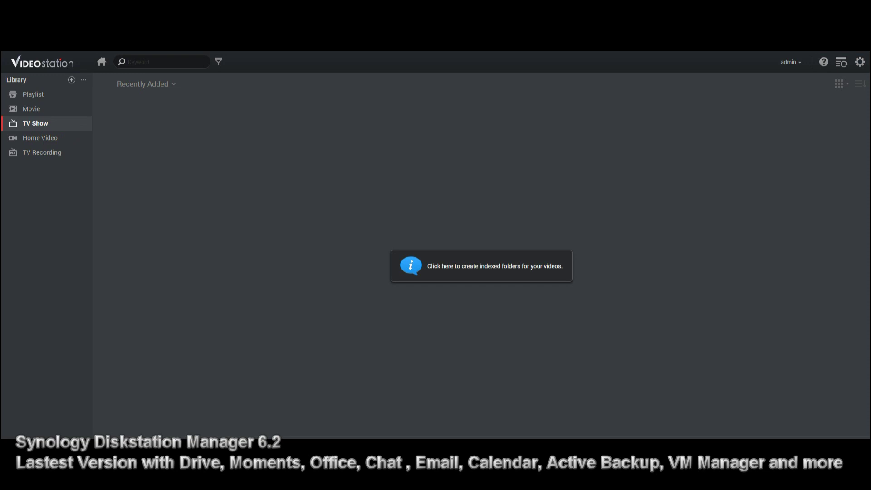
Open the indexed folder settings, look at the metadata export prompt and the new library form, and cancel both
{"action": "left_click", "coordinate": [494, 266]}
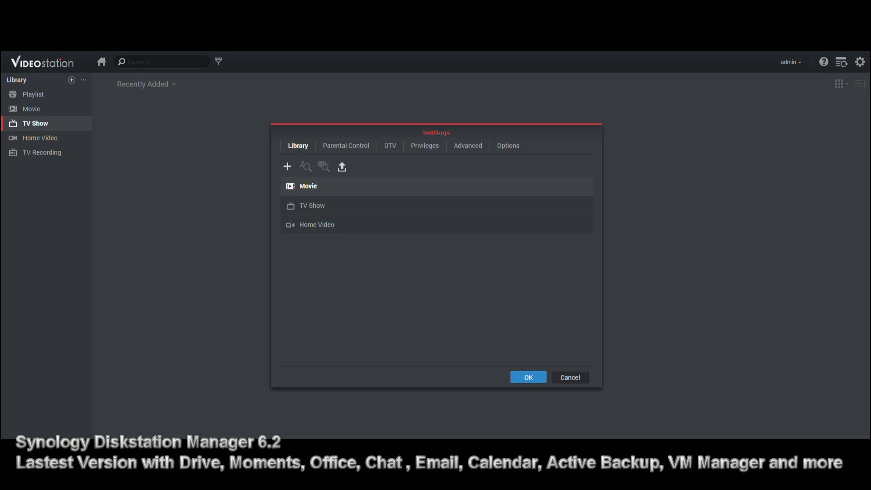
{"action": "left_click", "coordinate": [342, 166]}
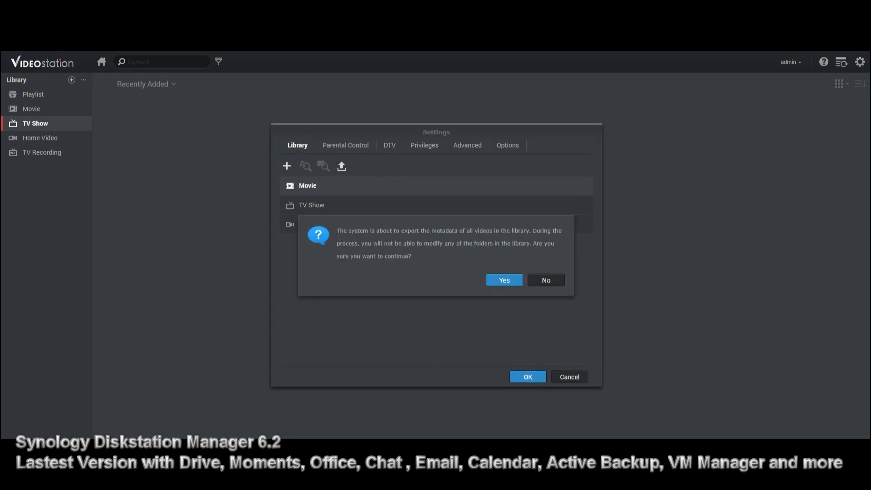
{"action": "left_click", "coordinate": [546, 280]}
{"action": "left_click", "coordinate": [287, 166]}
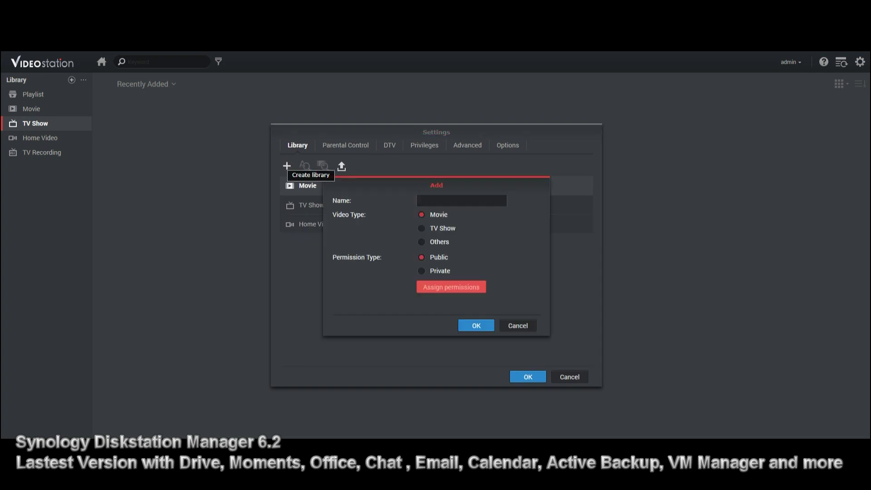
{"action": "left_click", "coordinate": [461, 200]}
{"action": "key", "text": "Escape"}
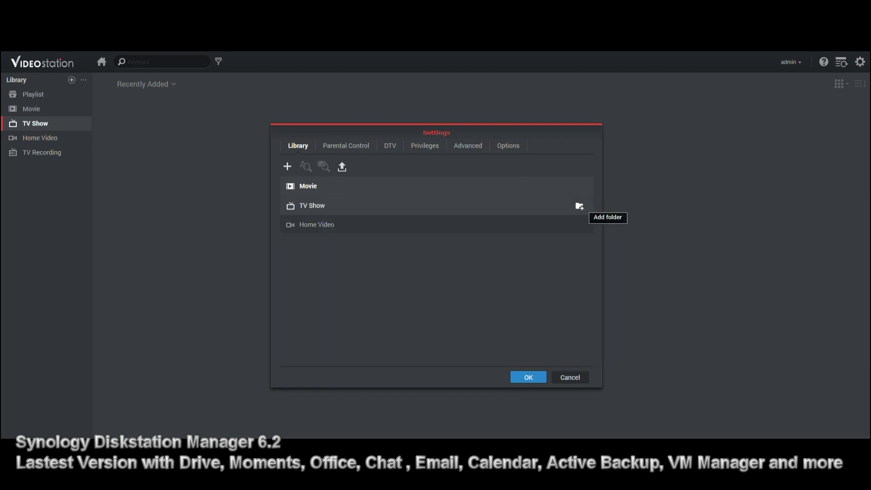
Try to add the TEST folder to the TV Show library and leave the Video Station settings
{"action": "left_click", "coordinate": [580, 206]}
{"action": "left_click", "coordinate": [496, 209]}
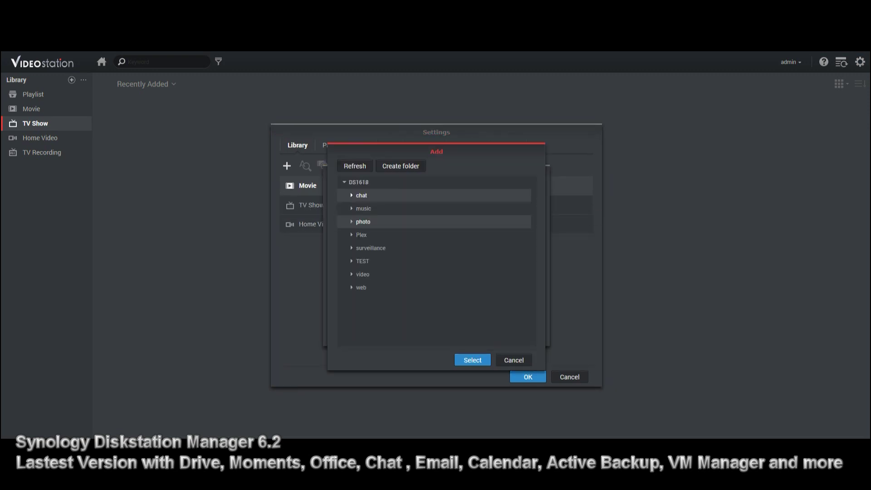
{"action": "left_click", "coordinate": [362, 261]}
{"action": "left_click", "coordinate": [472, 359]}
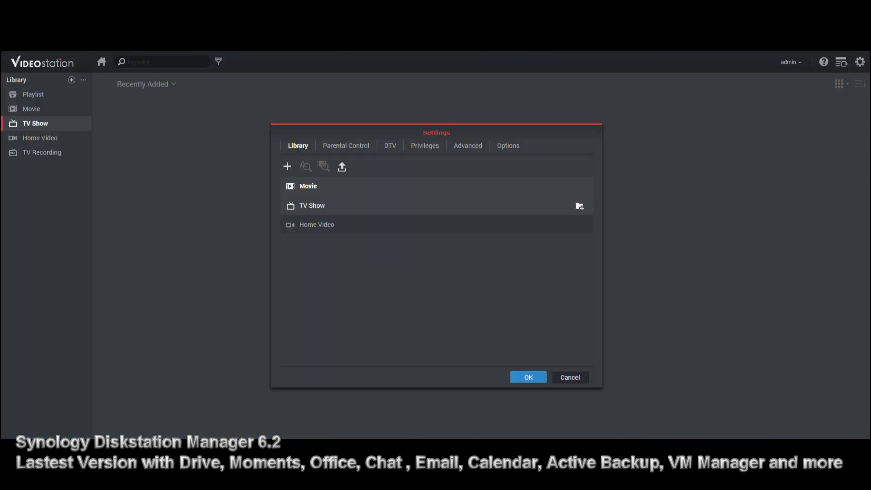
{"action": "key", "text": "Escape"}
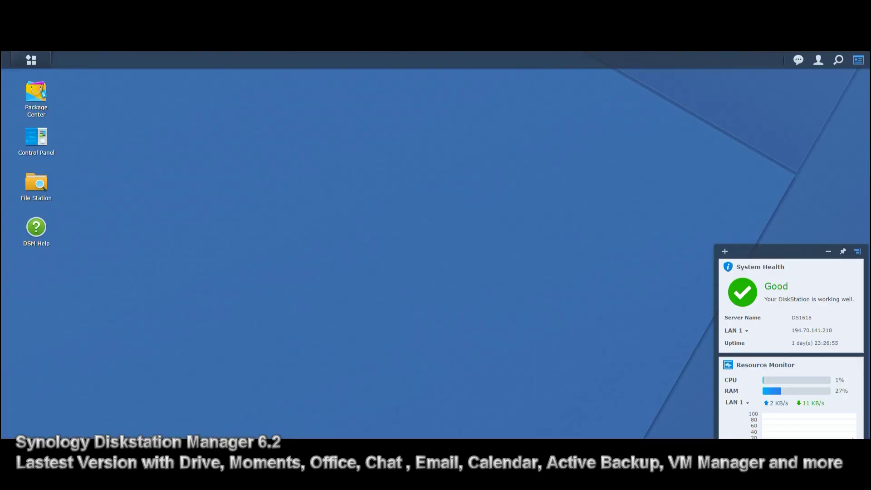
Open Virtual Machine Manager from the DSM applications
{"action": "left_click", "coordinate": [31, 60]}
{"action": "scroll", "coordinate": [110, 254], "scroll_direction": "down", "scroll_amount": 10}
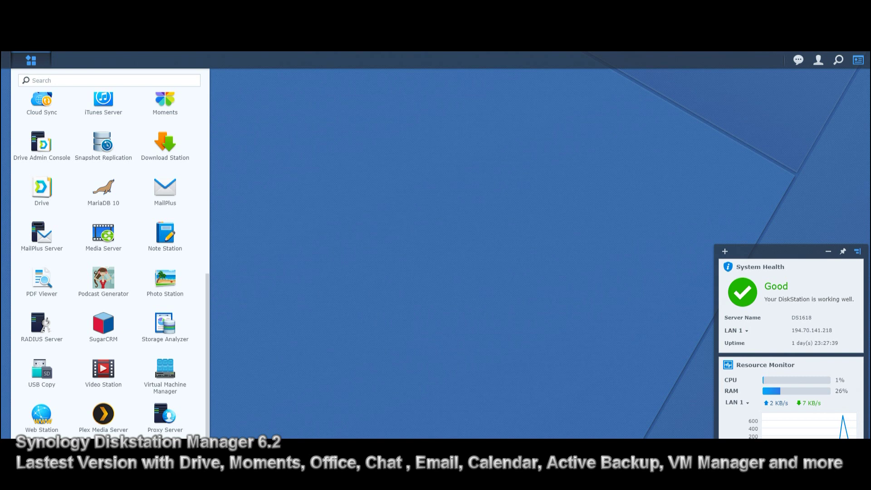
{"action": "left_click", "coordinate": [164, 369]}
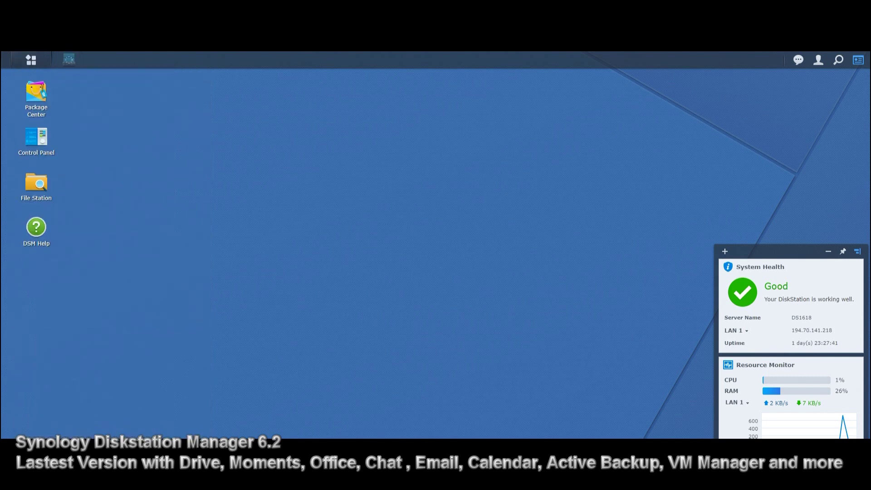
{"action": "key", "text": "Return"}
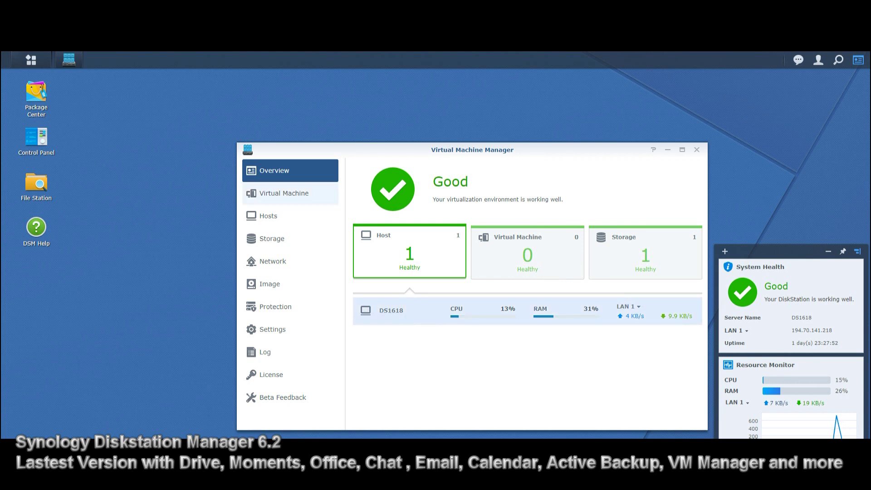
Look at the general specifications for a new virtual machine with Others as operating system, cancel the wizard and close Virtual Machine Manager
{"action": "left_click", "coordinate": [284, 193]}
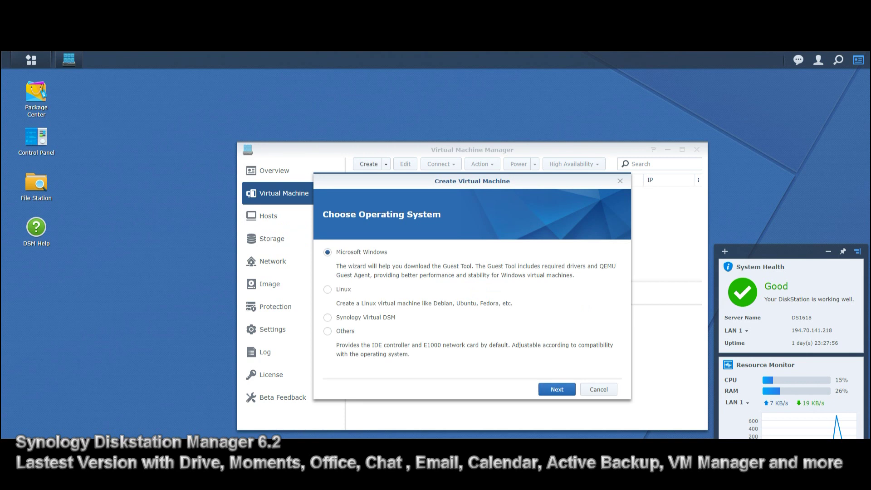
{"action": "left_click", "coordinate": [327, 331]}
{"action": "left_click", "coordinate": [557, 390]}
{"action": "left_click", "coordinate": [470, 253]}
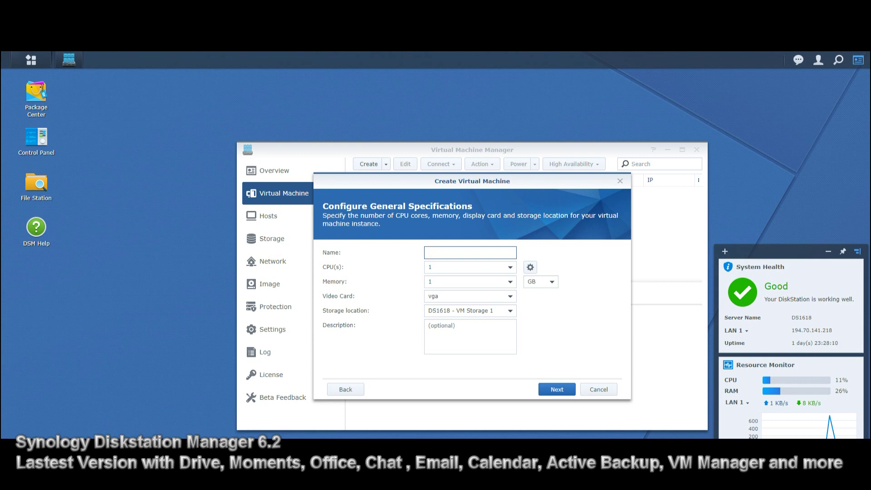
{"action": "key", "text": "Escape"}
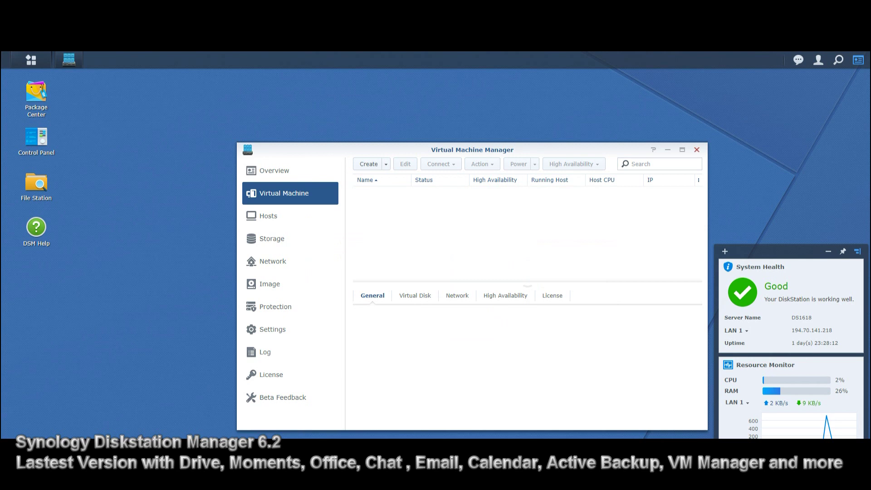
{"action": "left_click", "coordinate": [696, 150]}
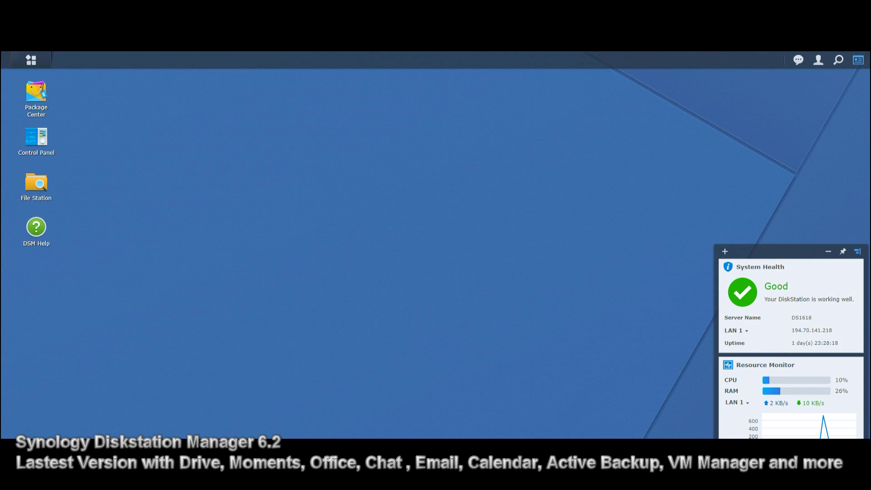
Look through the full list of installed DSM applications once more
{"action": "left_click", "coordinate": [31, 60]}
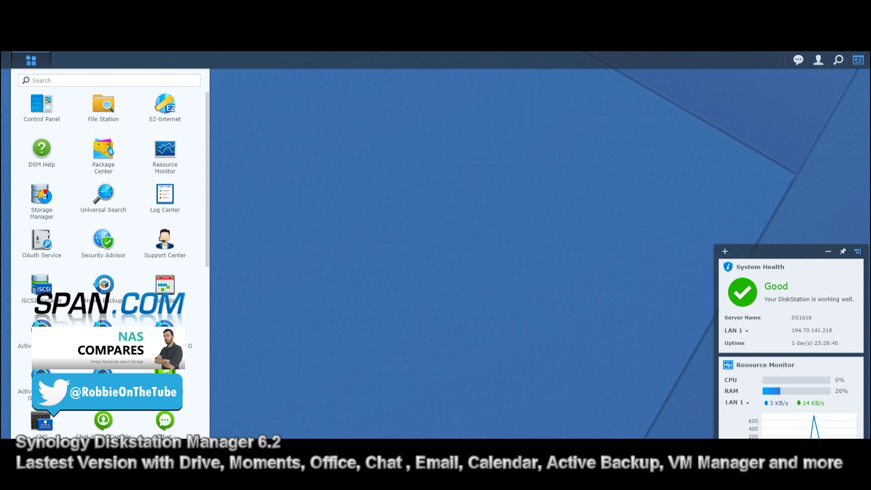
{"action": "scroll", "coordinate": [108, 254], "scroll_direction": "down", "scroll_amount": 5}
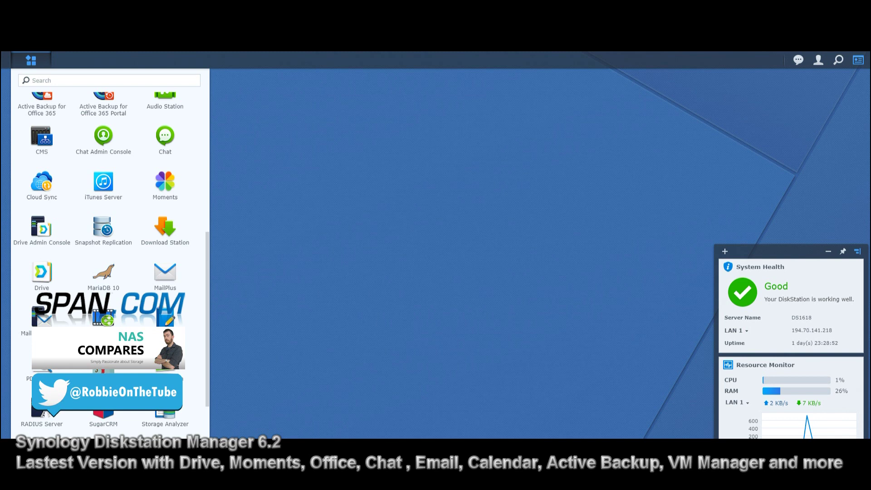
{"action": "scroll", "coordinate": [110, 250], "scroll_direction": "up", "scroll_amount": 2}
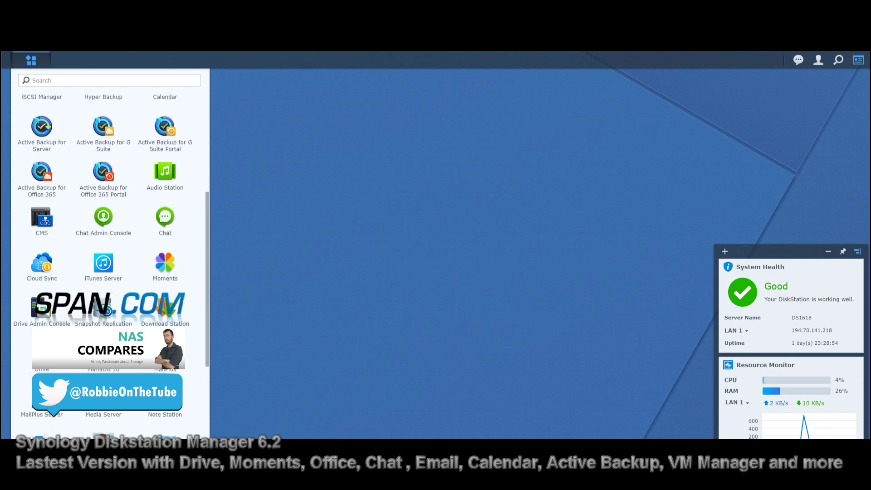